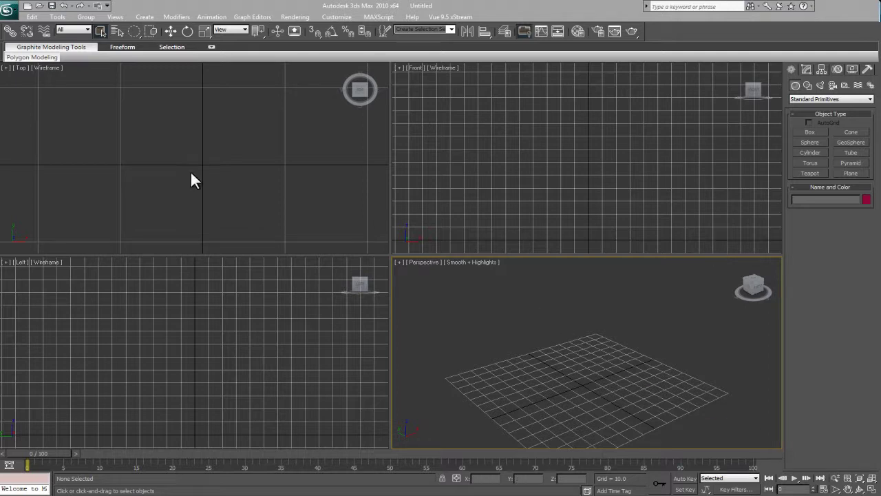
- Reset the scene to its defaults without saving the changes
{"action": "left_click", "coordinate": [8, 14]}
{"action": "left_click", "coordinate": [30, 65]}
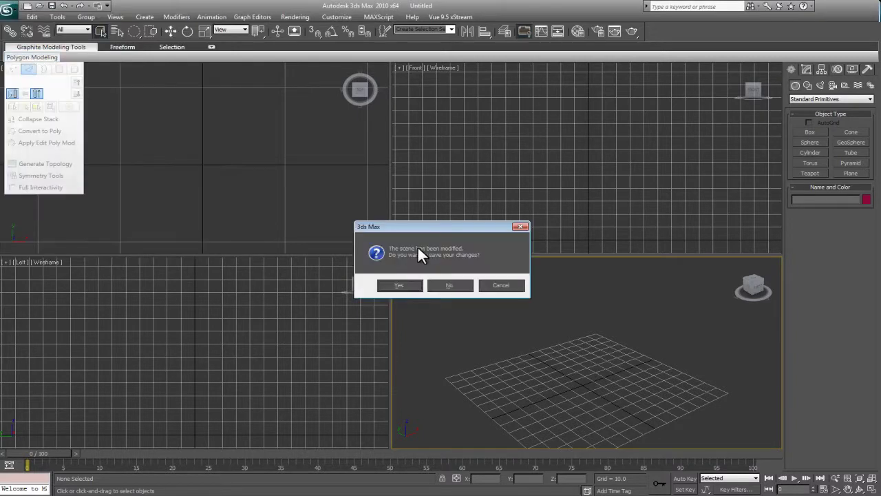
{"action": "left_click", "coordinate": [444, 282]}
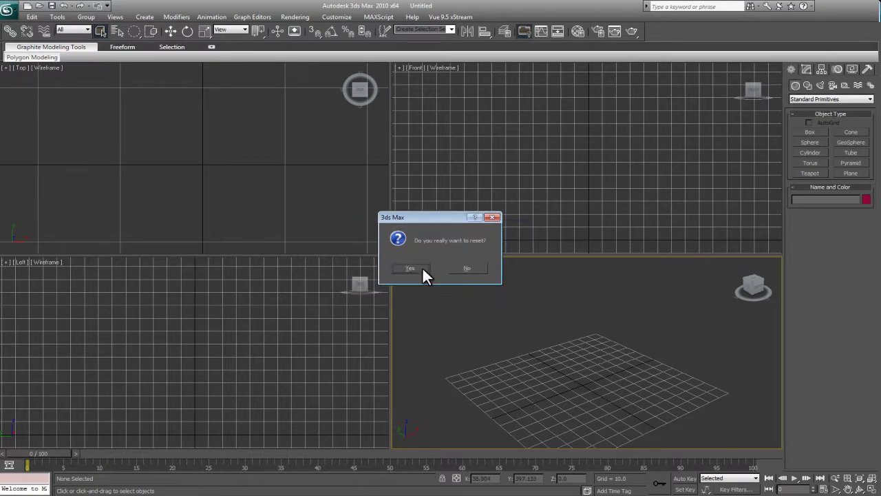
{"action": "left_click", "coordinate": [422, 269]}
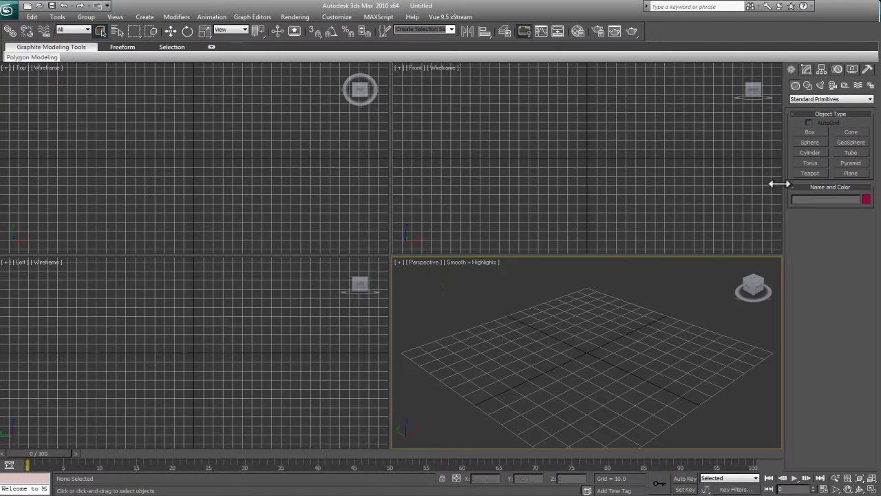
- Create a tall box at the centre of the perspective grid, about 20.7 long, 18.4 wide and 100 high
{"action": "left_click", "coordinate": [803, 97]}
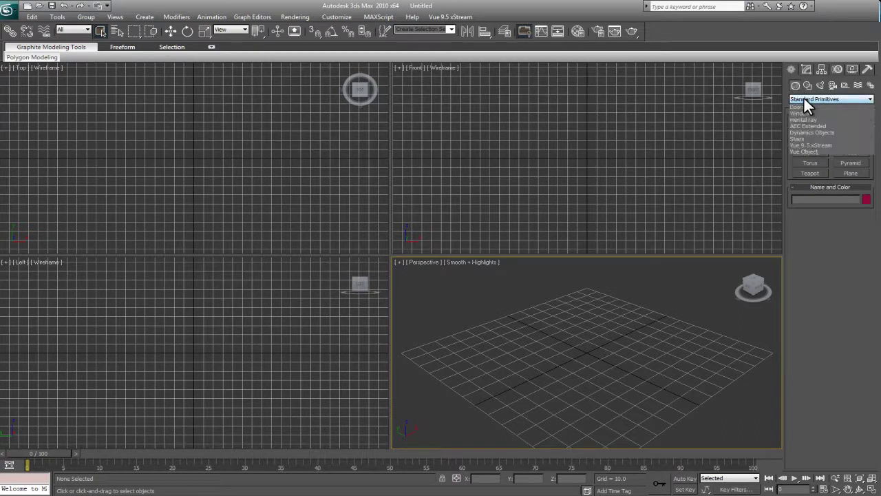
{"action": "left_click", "coordinate": [804, 97]}
{"action": "left_click", "coordinate": [804, 97]}
{"action": "left_click", "coordinate": [803, 97]}
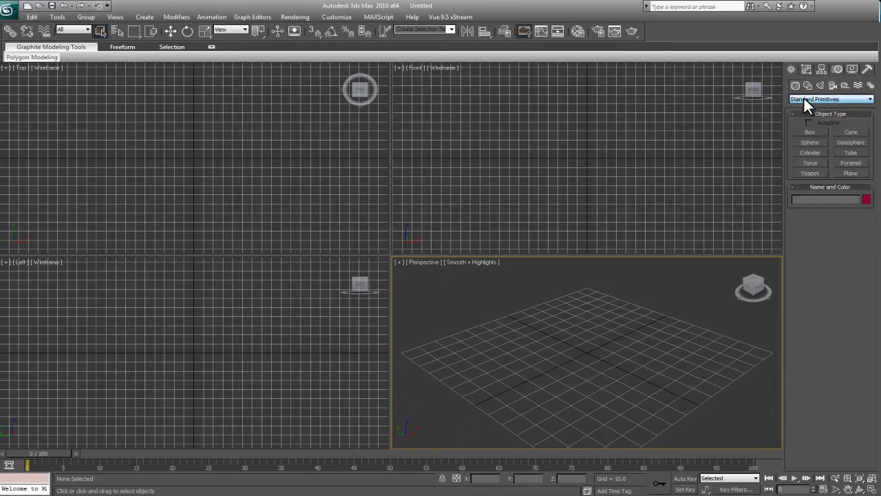
{"action": "left_click", "coordinate": [810, 131]}
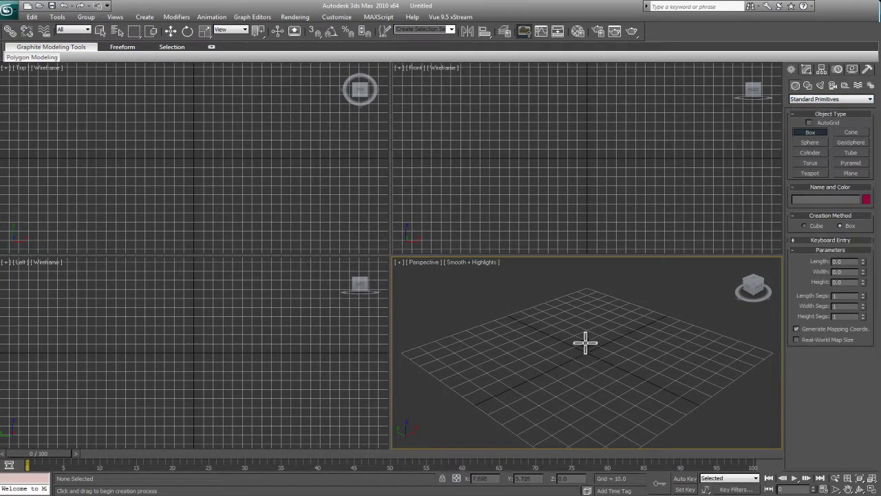
{"action": "left_click_drag", "start_coordinate": [585, 342], "coordinate": [587, 365]}
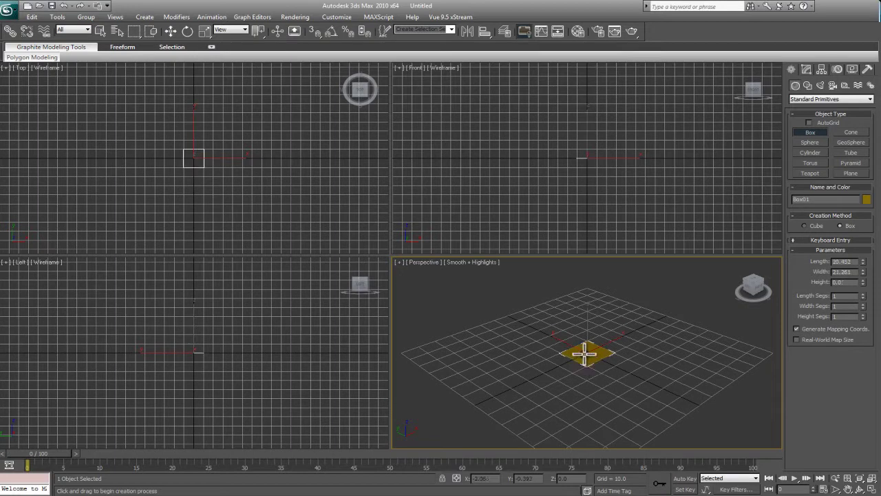
{"action": "left_click_drag", "start_coordinate": [561, 323], "coordinate": [589, 366]}
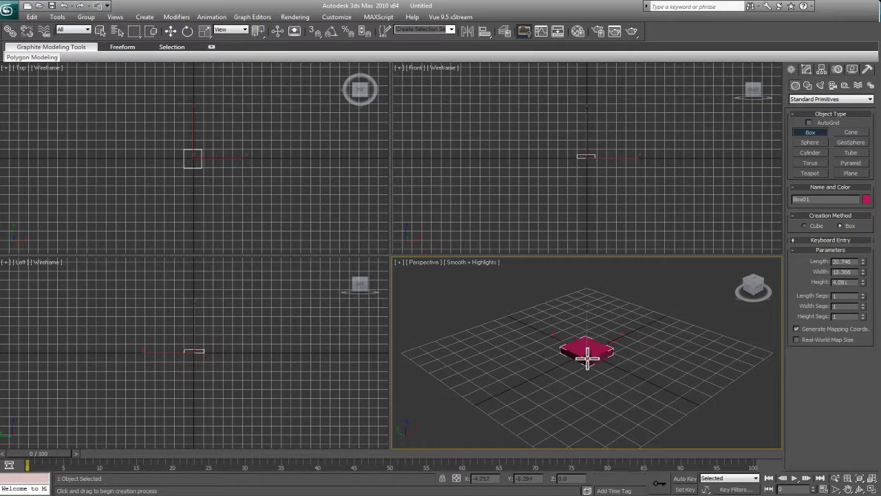
{"action": "left_click", "coordinate": [26, 152]}
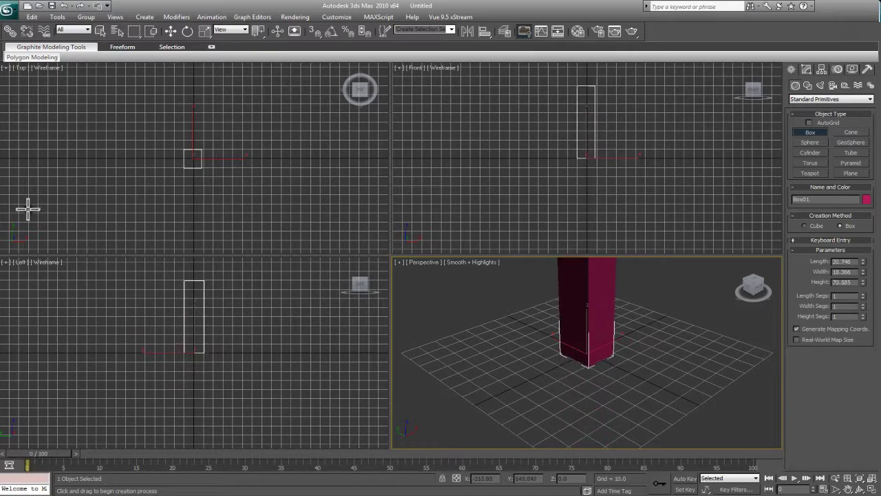
{"action": "left_click", "coordinate": [67, 198]}
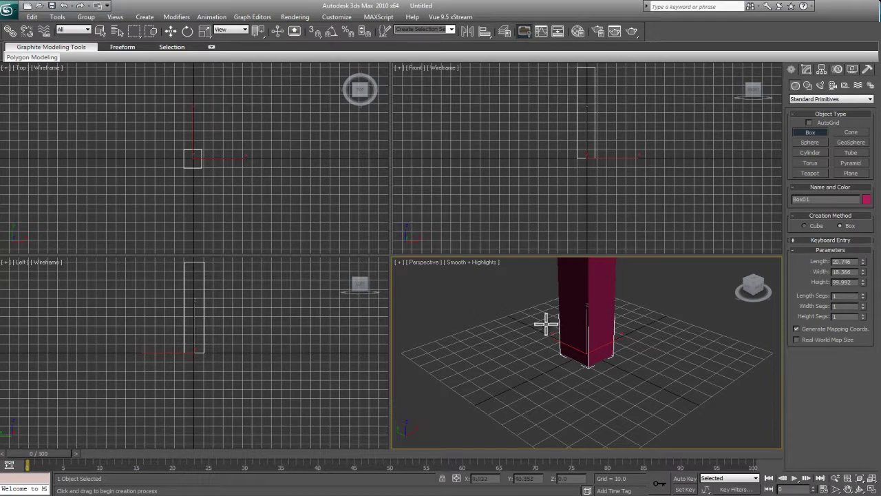
{"action": "middle_click_drag", "start_coordinate": [548, 325], "coordinate": [584, 379]}
{"action": "right_click", "coordinate": [550, 347]}
- Hide the selection brackets around the box and display edged faces in the perspective view
{"action": "scroll", "coordinate": [610, 313], "scroll_direction": "down", "scroll_amount": 2}
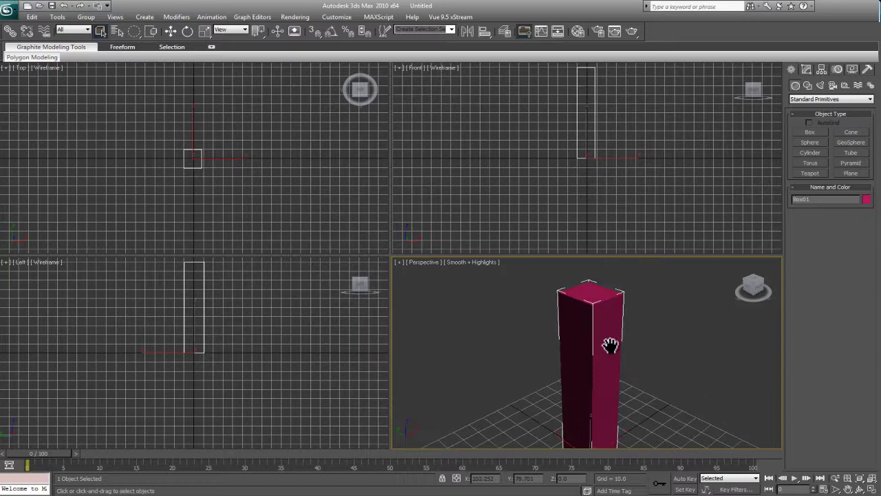
{"action": "scroll", "coordinate": [610, 400], "scroll_direction": "down", "scroll_amount": 3}
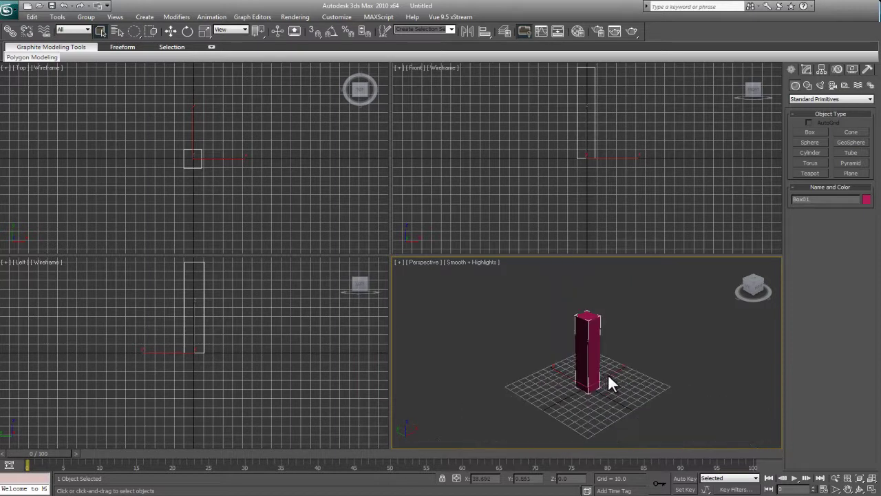
{"action": "scroll", "coordinate": [592, 369], "scroll_direction": "up", "scroll_amount": 1}
{"action": "scroll", "coordinate": [590, 368], "scroll_direction": "up", "scroll_amount": 2}
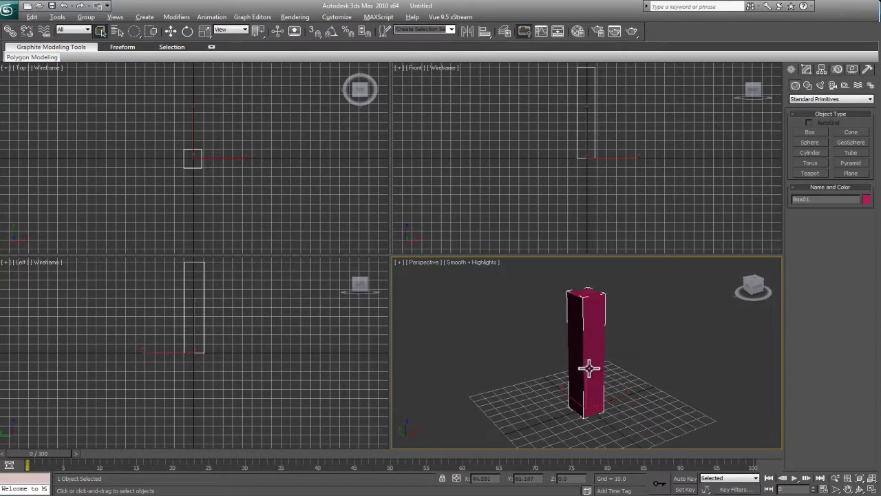
{"action": "key", "text": "alt"}
{"action": "middle_click_drag", "start_coordinate": [601, 395], "coordinate": [601, 388]}
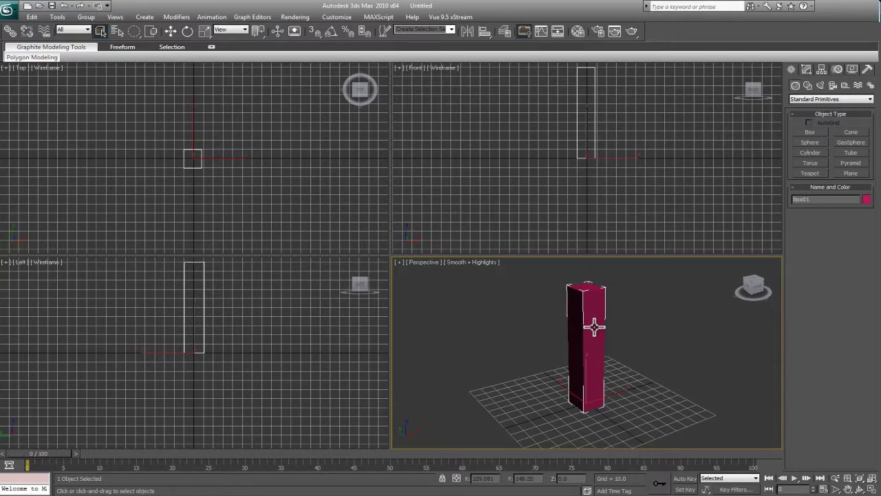
{"action": "key", "text": "j"}
{"action": "left_click", "coordinate": [585, 318]}
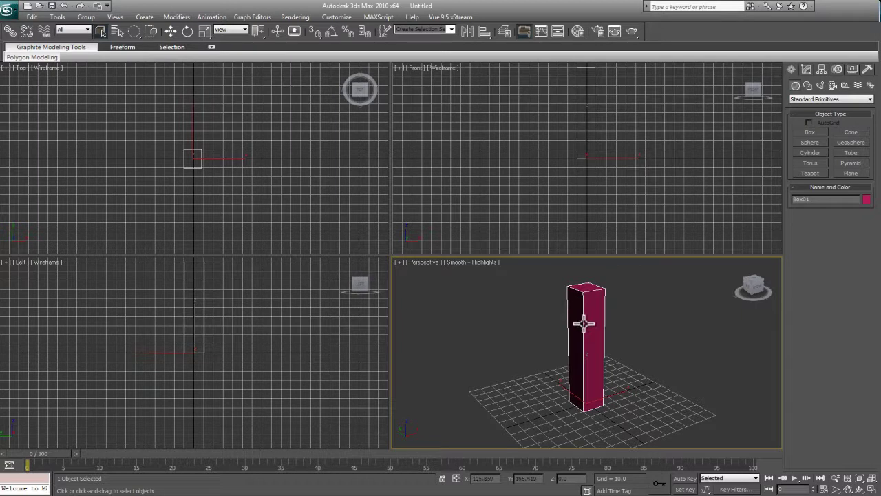
{"action": "left_click", "coordinate": [805, 69]}
{"action": "key", "text": "F4"}
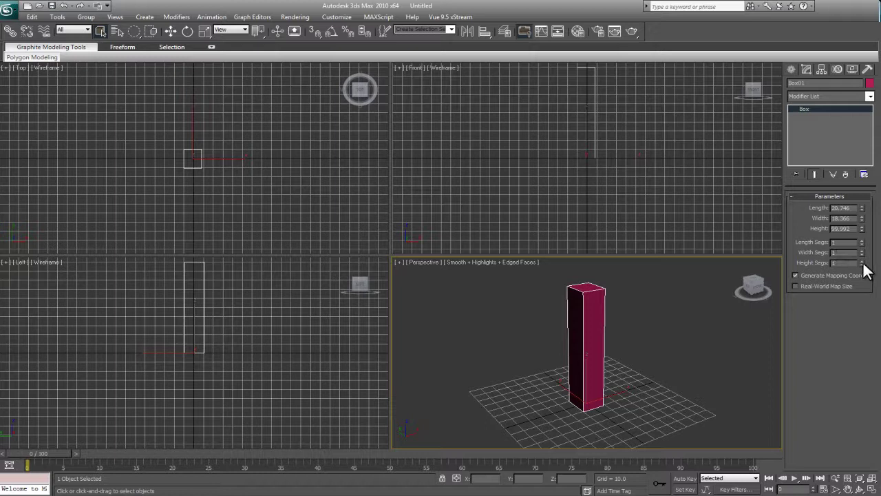
- Convert the box to an Editable Poly
{"action": "mouse_move", "coordinate": [864, 264]}
{"action": "left_mouse_down"}
{"action": "mouse_move", "coordinate": [870, 233]}
{"action": "mouse_move", "coordinate": [877, 266]}
{"action": "mouse_move", "coordinate": [862, 280]}
{"action": "left_mouse_up"}
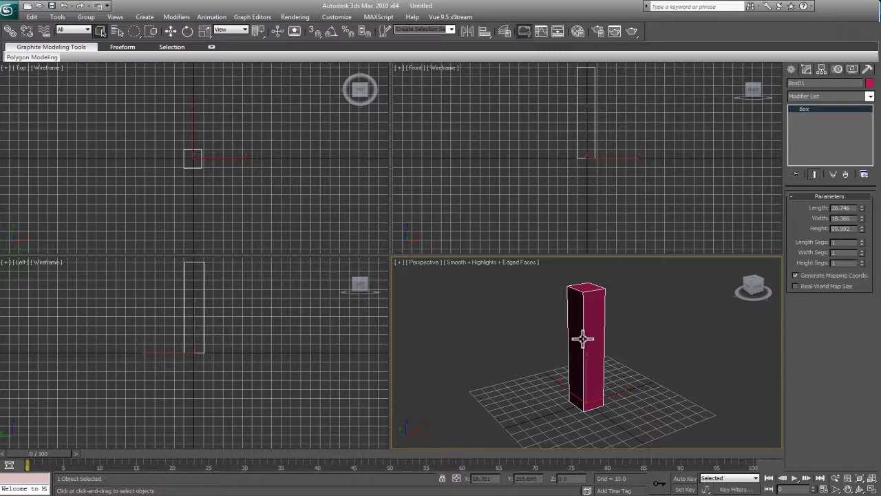
{"action": "left_click_drag", "start_coordinate": [860, 255], "coordinate": [865, 238]}
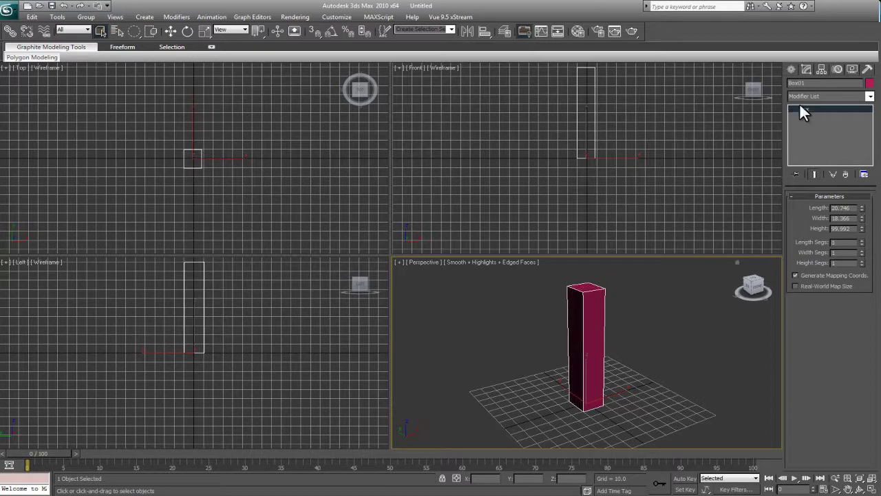
{"action": "right_click", "coordinate": [805, 108]}
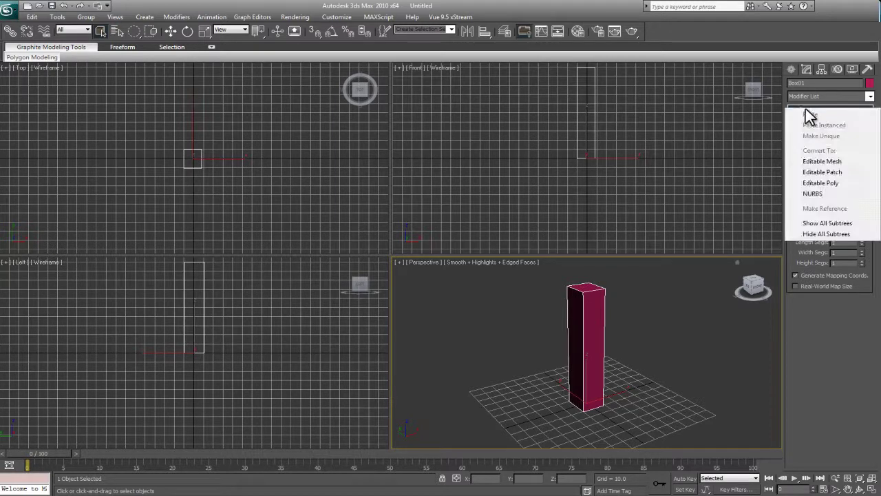
{"action": "left_click", "coordinate": [820, 183]}
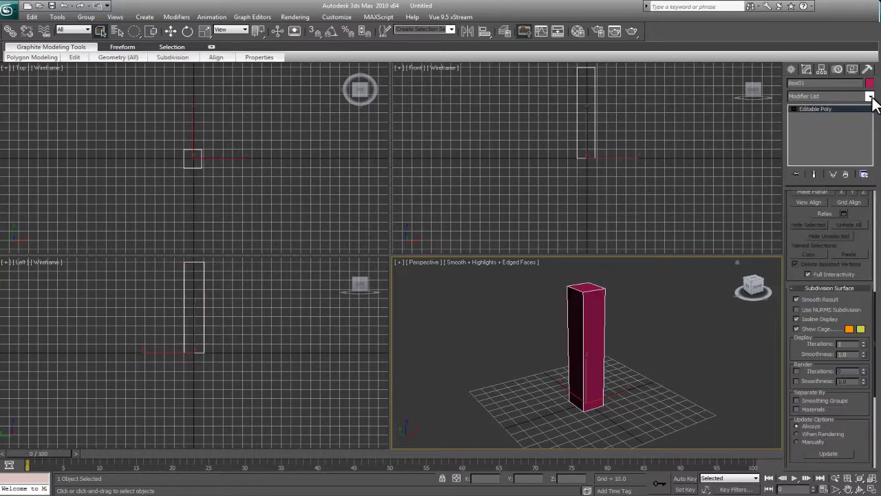
- Go through the Editable Poly's sub-object levels and activate the Edge level
{"action": "left_click_drag", "start_coordinate": [877, 318], "coordinate": [880, 209]}
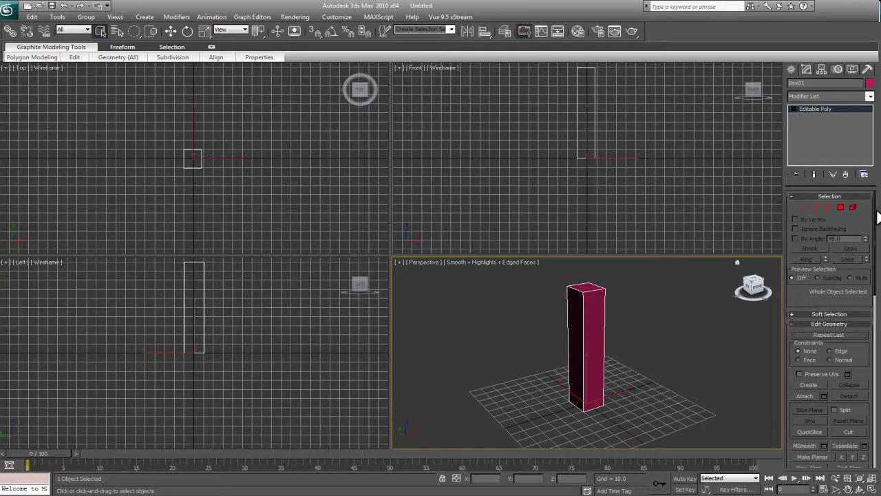
{"action": "left_click_drag", "start_coordinate": [879, 212], "coordinate": [876, 236]}
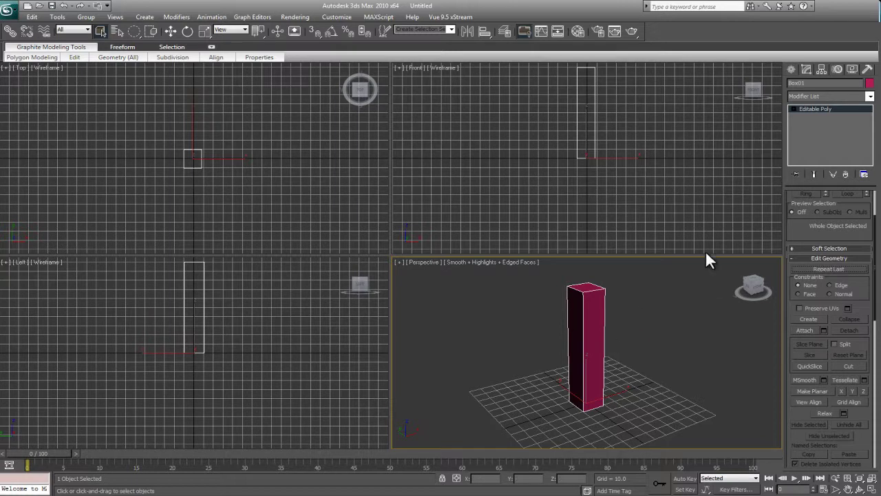
{"action": "left_click", "coordinate": [794, 109]}
{"action": "left_click", "coordinate": [809, 125]}
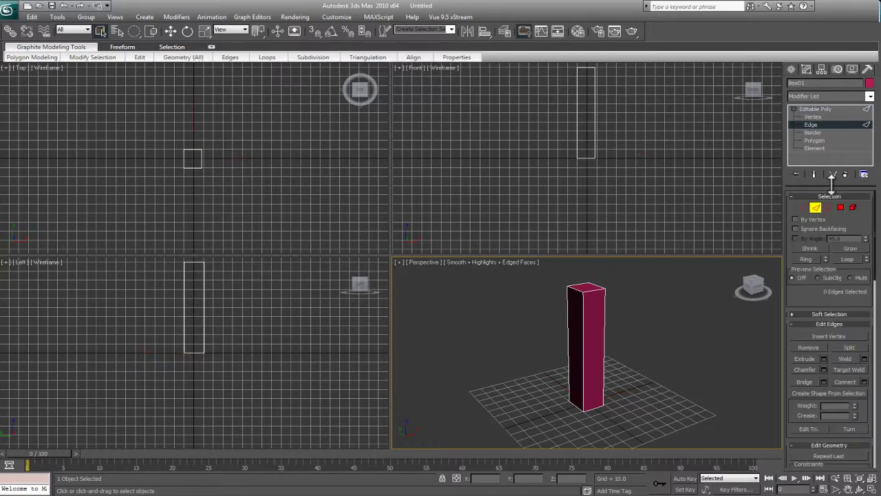
{"action": "key", "text": "3"}
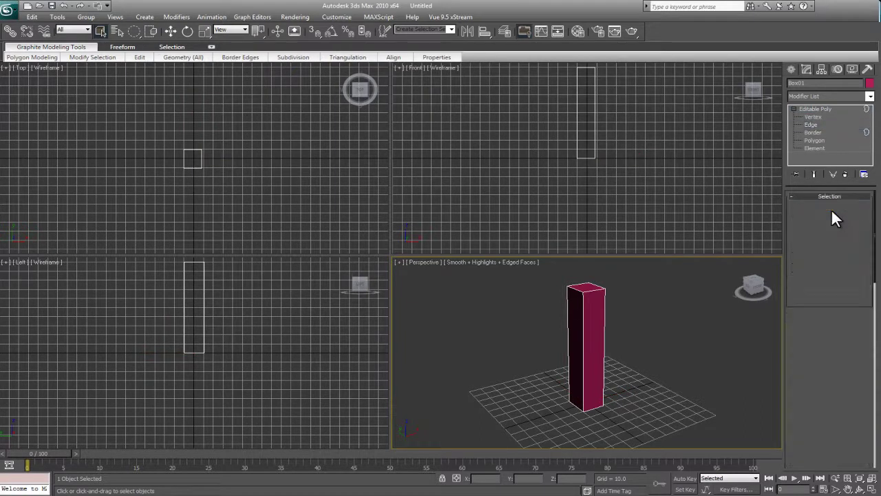
{"action": "left_click", "coordinate": [842, 208]}
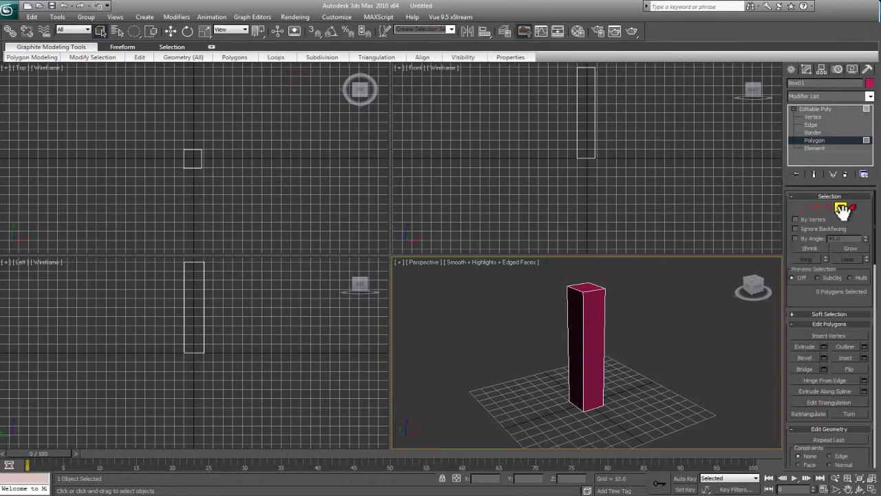
{"action": "left_click", "coordinate": [853, 208]}
{"action": "left_click", "coordinate": [803, 208]}
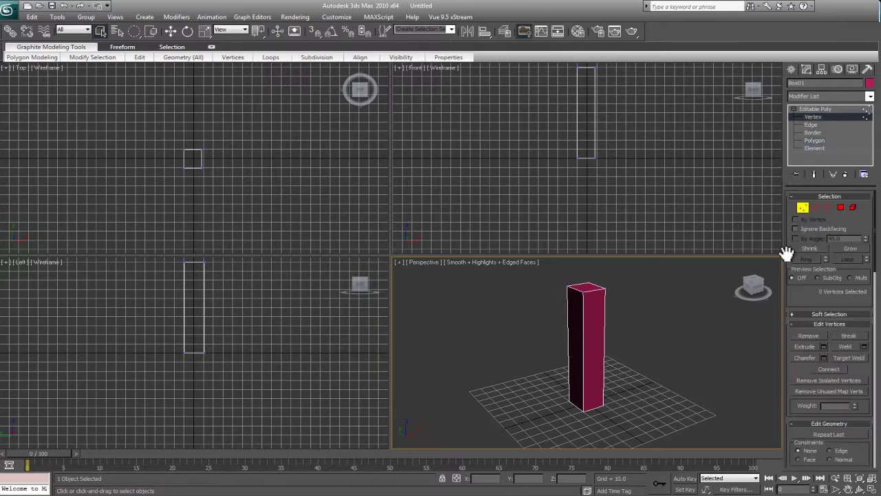
{"action": "left_click", "coordinate": [817, 208]}
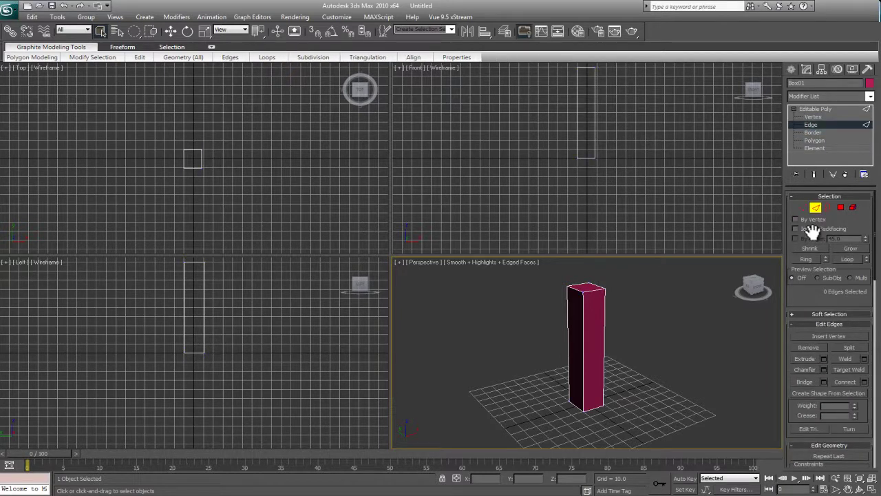
- Show the perspective view in wireframe and select the box's four vertical edges with a rectangular selection region
{"action": "middle_click_drag", "start_coordinate": [621, 310], "coordinate": [617, 331]}
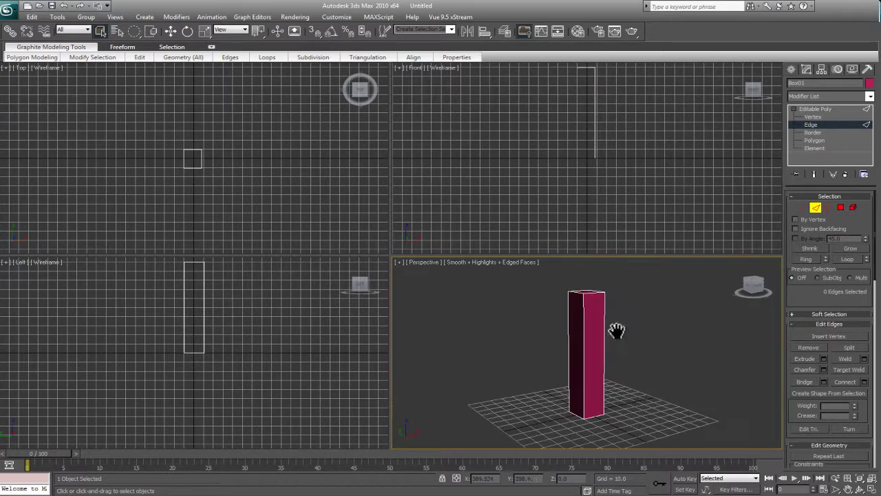
{"action": "key", "text": "alt+x"}
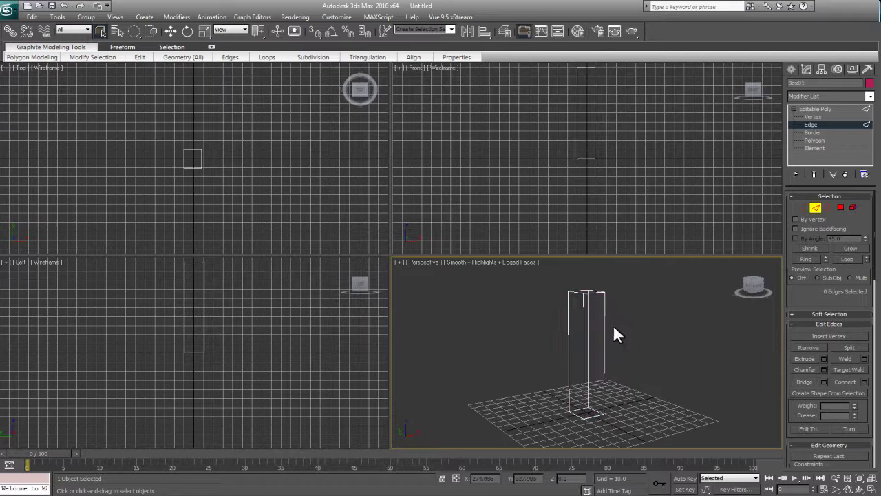
{"action": "left_click_drag", "start_coordinate": [533, 317], "coordinate": [545, 335]}
{"action": "left_click", "coordinate": [132, 32]}
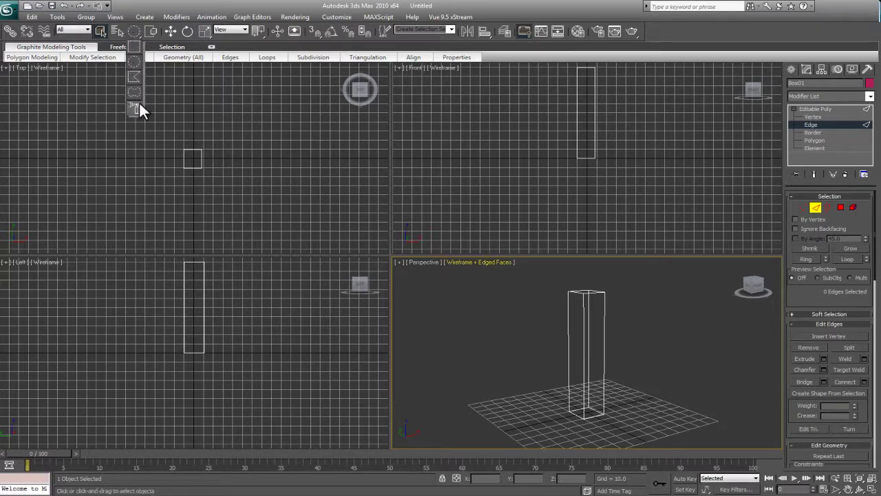
{"action": "left_click", "coordinate": [136, 46]}
{"action": "left_click_drag", "start_coordinate": [492, 314], "coordinate": [642, 345]}
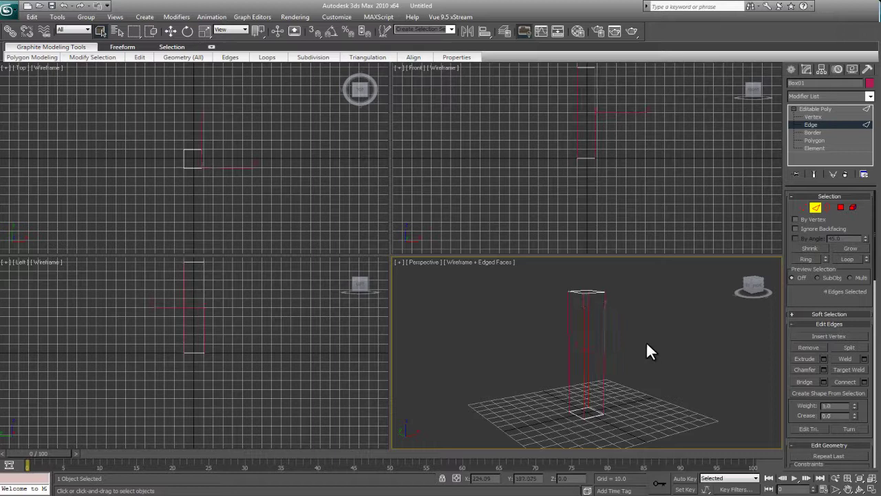
{"action": "mouse_move", "coordinate": [640, 330]}
{"action": "middle_mouse_down", "text": "alt"}
{"action": "mouse_move", "coordinate": [650, 335]}
{"action": "mouse_move", "coordinate": [581, 345]}
{"action": "mouse_move", "coordinate": [534, 331]}
{"action": "mouse_move", "coordinate": [649, 328]}
{"action": "middle_mouse_up", "text": "alt"}
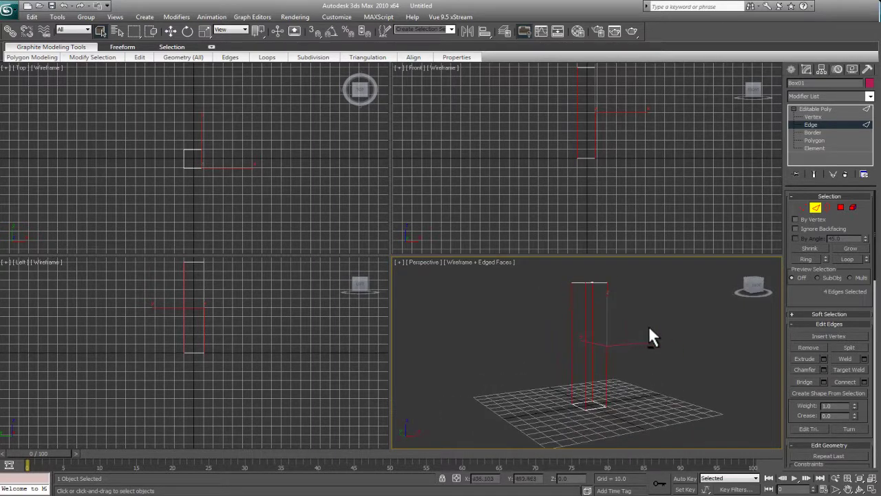
- Try out the Slide and Pinch settings of Connect Edges, and connect the box's four vertical edges with 5 evenly spaced segments
{"action": "left_click", "coordinate": [865, 382]}
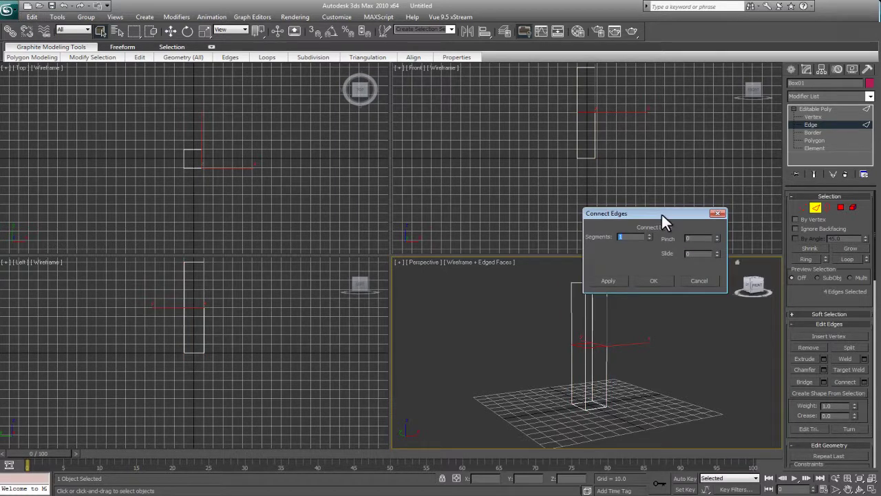
{"action": "left_click_drag", "start_coordinate": [662, 214], "coordinate": [473, 278]}
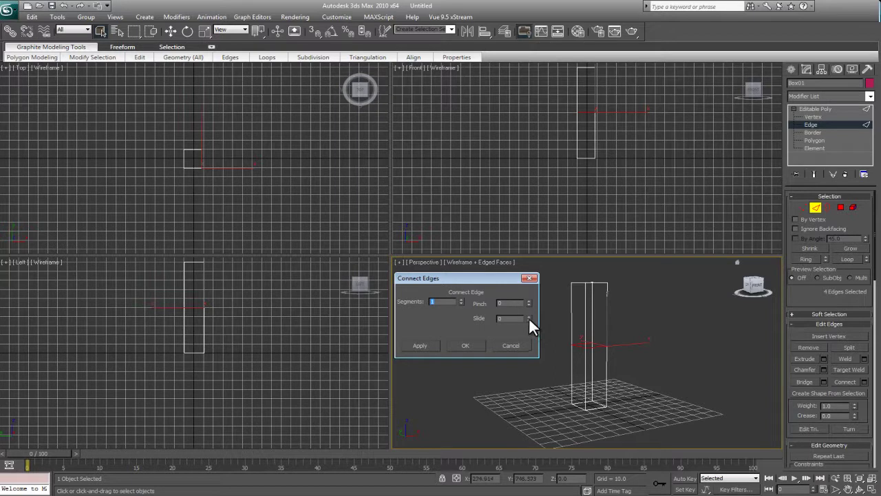
{"action": "left_click_drag", "start_coordinate": [529, 318], "coordinate": [523, 240]}
{"action": "mouse_move", "coordinate": [524, 293]}
{"action": "left_mouse_down"}
{"action": "mouse_move", "coordinate": [531, 385]}
{"action": "mouse_move", "coordinate": [541, 388]}
{"action": "mouse_move", "coordinate": [540, 270]}
{"action": "mouse_move", "coordinate": [532, 301]}
{"action": "left_mouse_up"}
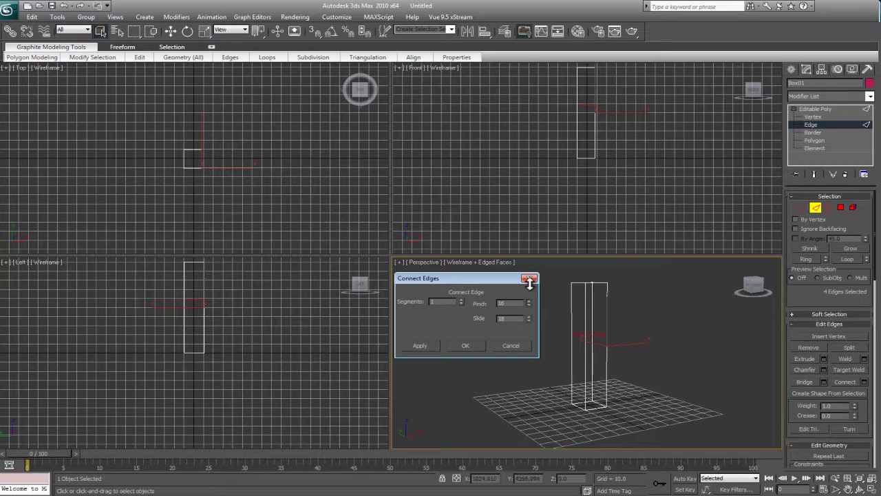
{"action": "left_click_drag", "start_coordinate": [529, 282], "coordinate": [530, 315]}
{"action": "left_click_drag", "start_coordinate": [528, 304], "coordinate": [548, 214]}
{"action": "left_click_drag", "start_coordinate": [514, 304], "coordinate": [488, 307]}
{"action": "left_click", "coordinate": [461, 300]}
{"action": "left_click", "coordinate": [465, 344]}
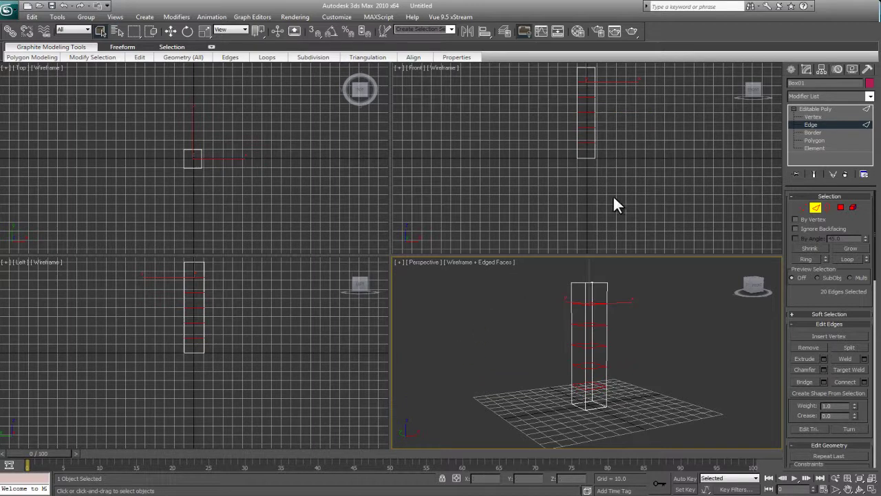
- At Vertex level, scale the bottom row of vertices inward in the front view and the row above it slightly outward
{"action": "middle_click_drag", "start_coordinate": [614, 195], "coordinate": [613, 241]}
{"action": "scroll", "coordinate": [620, 174], "scroll_direction": "up", "scroll_amount": 2}
{"action": "scroll", "coordinate": [621, 177], "scroll_direction": "up", "scroll_amount": 2}
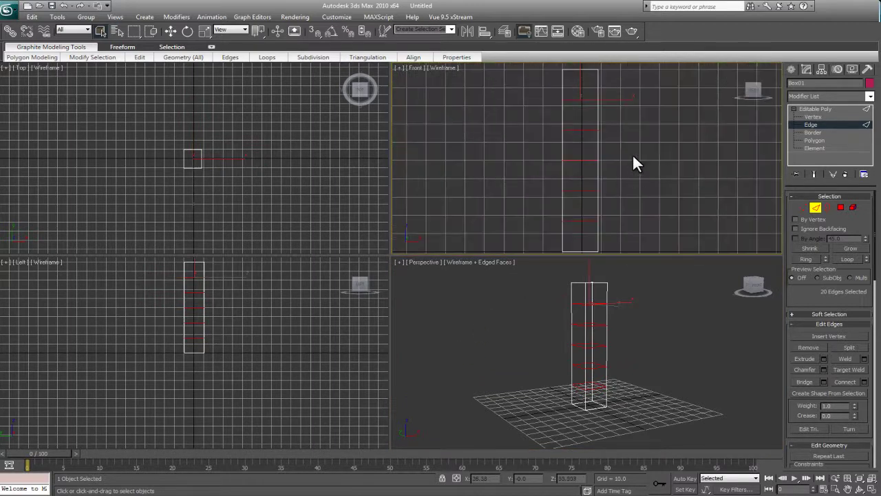
{"action": "middle_click_drag", "start_coordinate": [591, 115], "coordinate": [585, 121]}
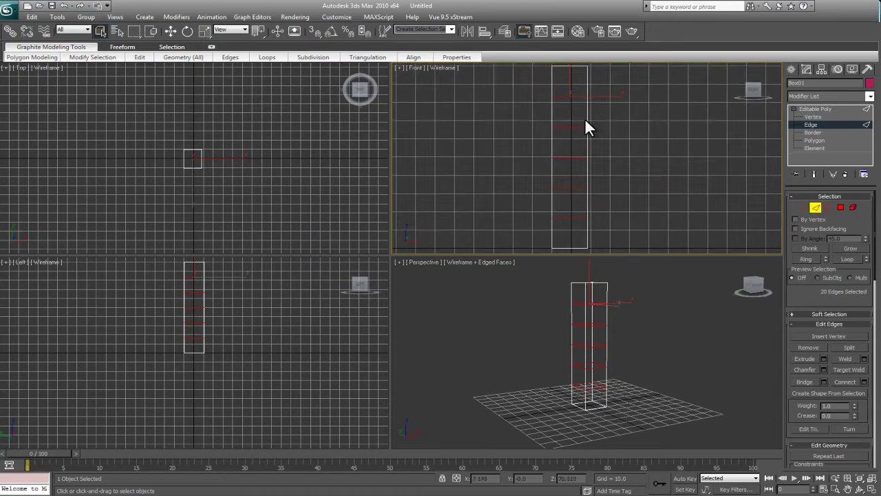
{"action": "left_click", "coordinate": [805, 117]}
{"action": "middle_click_drag", "start_coordinate": [629, 213], "coordinate": [603, 181]}
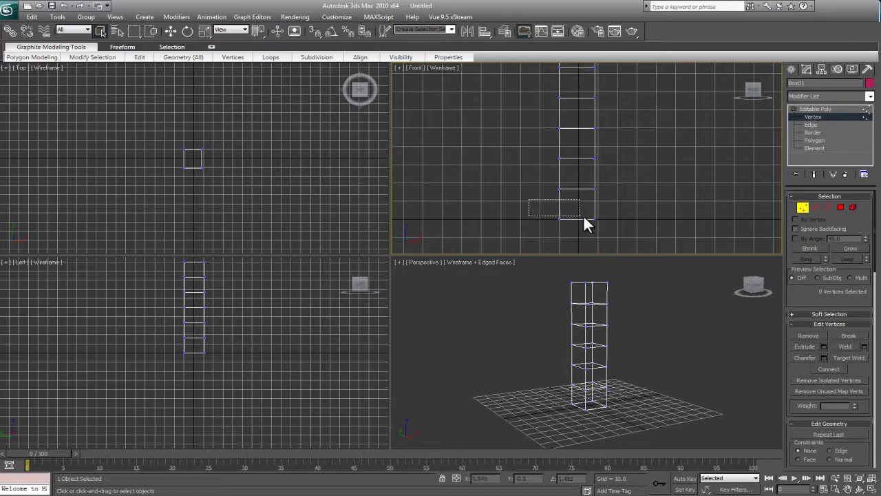
{"action": "mouse_move", "coordinate": [583, 218]}
{"action": "left_mouse_down"}
{"action": "mouse_move", "coordinate": [628, 226]}
{"action": "mouse_move", "coordinate": [575, 225]}
{"action": "left_mouse_up"}
{"action": "key", "text": "r"}
{"action": "left_click_drag", "start_coordinate": [539, 174], "coordinate": [603, 171]}
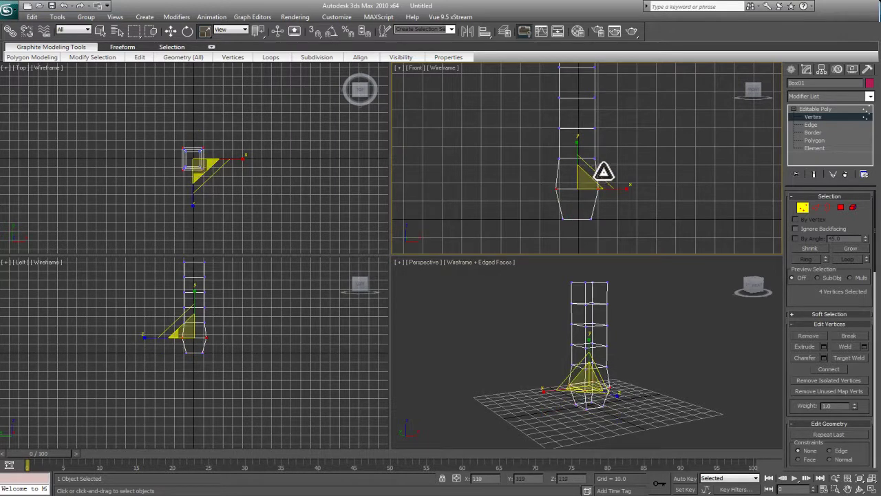
- Scale the third row of vertices from the bottom outward and move it down closer to the second row
{"action": "left_click_drag", "start_coordinate": [537, 151], "coordinate": [631, 127]}
{"action": "key", "text": "w"}
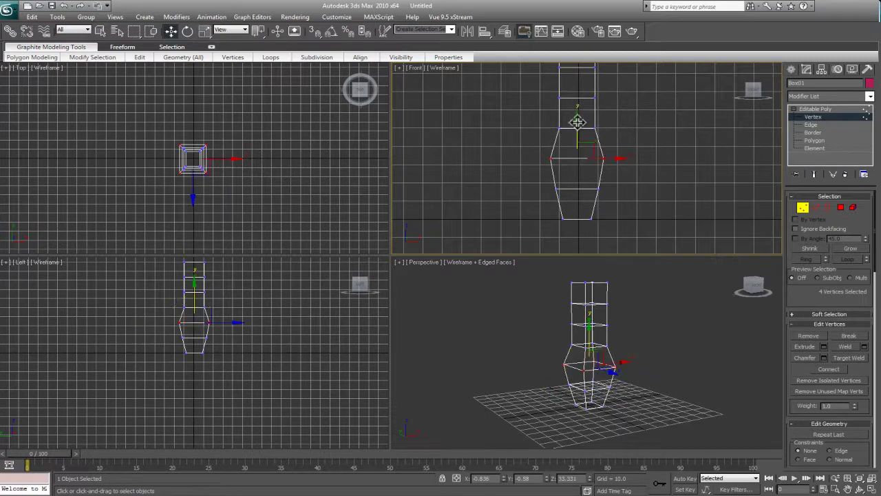
{"action": "left_click_drag", "start_coordinate": [578, 122], "coordinate": [577, 137]}
{"action": "middle_click_drag", "start_coordinate": [577, 137], "coordinate": [579, 159]}
- Scale the three vertex rows below the top row inward to form a narrow neck, and clear the vertex selection
{"action": "left_click_drag", "start_coordinate": [595, 172], "coordinate": [565, 183]}
{"action": "key", "text": "r"}
{"action": "left_click_drag", "start_coordinate": [531, 129], "coordinate": [557, 155]}
{"action": "left_click_drag", "start_coordinate": [524, 96], "coordinate": [550, 183]}
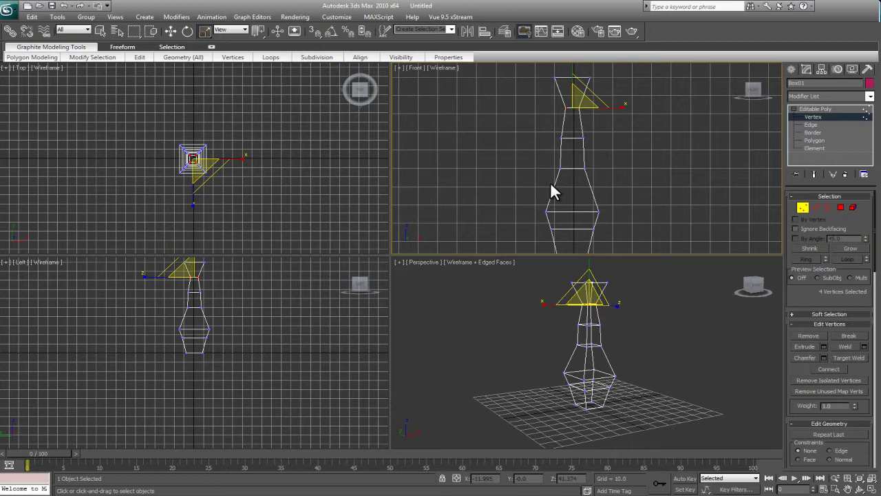
{"action": "mouse_move", "coordinate": [634, 132]}
{"action": "middle_mouse_down"}
{"action": "mouse_move", "coordinate": [629, 164]}
{"action": "mouse_move", "coordinate": [623, 129]}
{"action": "middle_mouse_up"}
{"action": "left_click", "coordinate": [608, 168]}
{"action": "scroll", "coordinate": [623, 129], "scroll_direction": "down", "scroll_amount": 2}
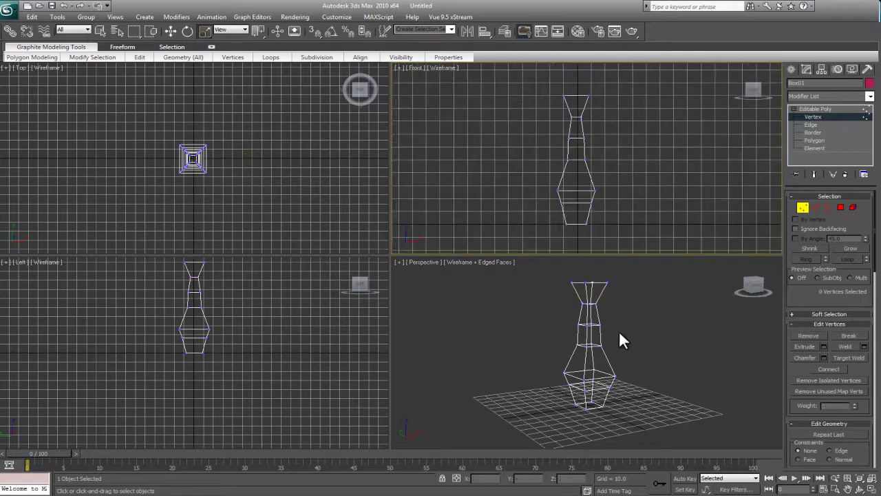
- In the left view, select the neck vertices and move them sideways to bend the profile, and clear the selection
{"action": "middle_click_drag", "start_coordinate": [619, 330], "coordinate": [655, 309], "text": "alt"}
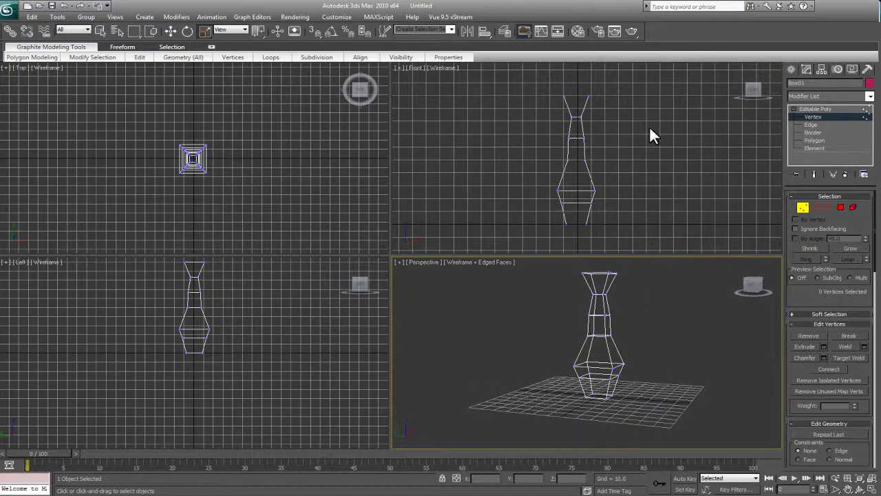
{"action": "middle_click_drag", "start_coordinate": [265, 309], "coordinate": [229, 330]}
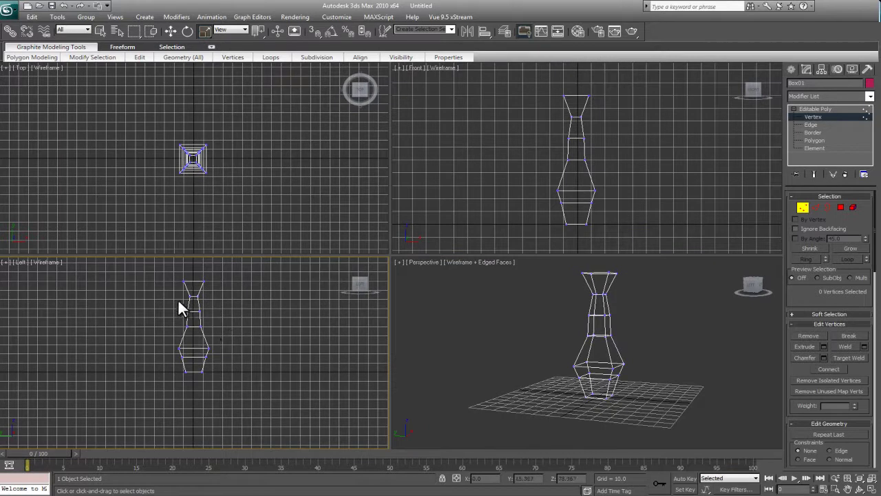
{"action": "left_click_drag", "start_coordinate": [185, 306], "coordinate": [233, 311]}
{"action": "key", "text": "w"}
{"action": "left_click", "coordinate": [468, 366]}
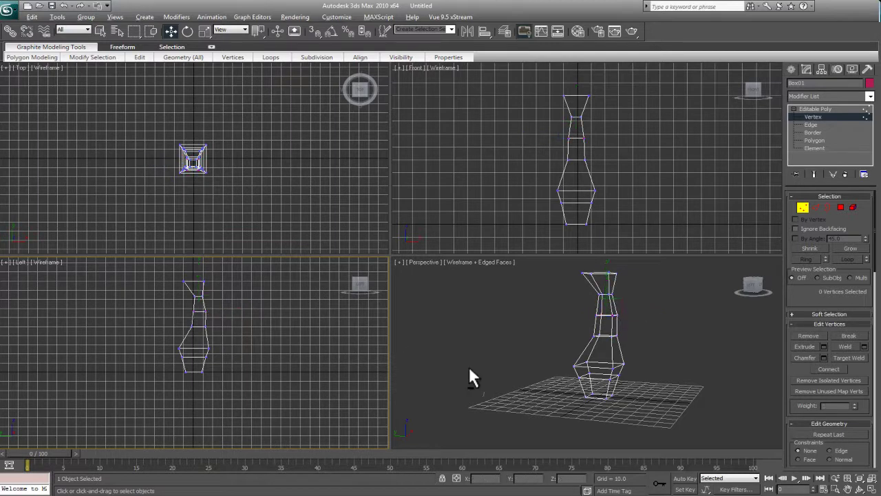
{"action": "mouse_move", "coordinate": [468, 366]}
{"action": "middle_mouse_down", "text": "alt"}
{"action": "mouse_move", "coordinate": [532, 386]}
{"action": "mouse_move", "coordinate": [481, 374]}
{"action": "mouse_move", "coordinate": [469, 381]}
{"action": "mouse_move", "coordinate": [484, 361]}
{"action": "middle_mouse_up", "text": "alt"}
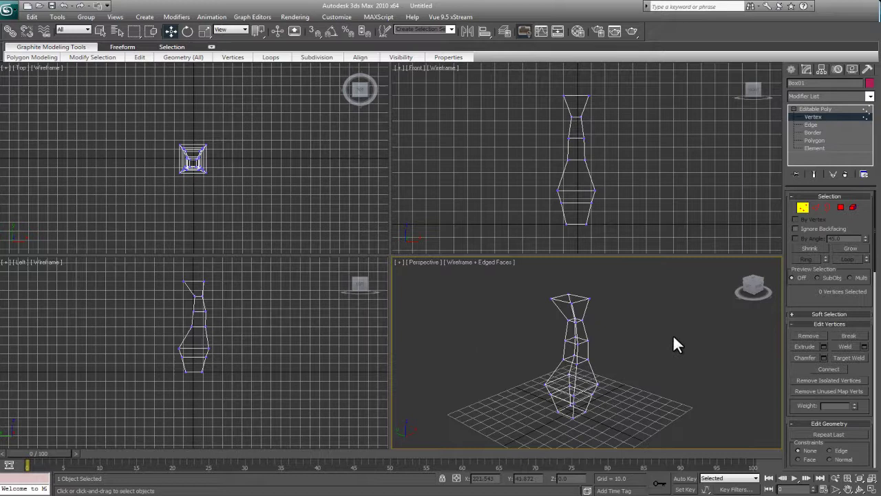
{"action": "middle_click_drag", "start_coordinate": [556, 271], "coordinate": [583, 321]}
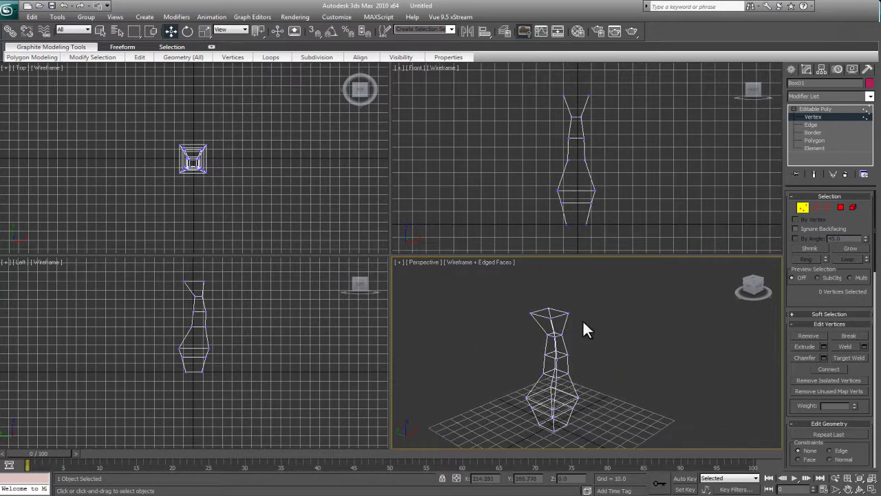
- Activate the Polygon level, pick several individual side polygons in the perspective view, and finally select the top polygon
{"action": "left_click", "coordinate": [842, 208]}
{"action": "middle_click_drag", "start_coordinate": [664, 330], "coordinate": [632, 307]}
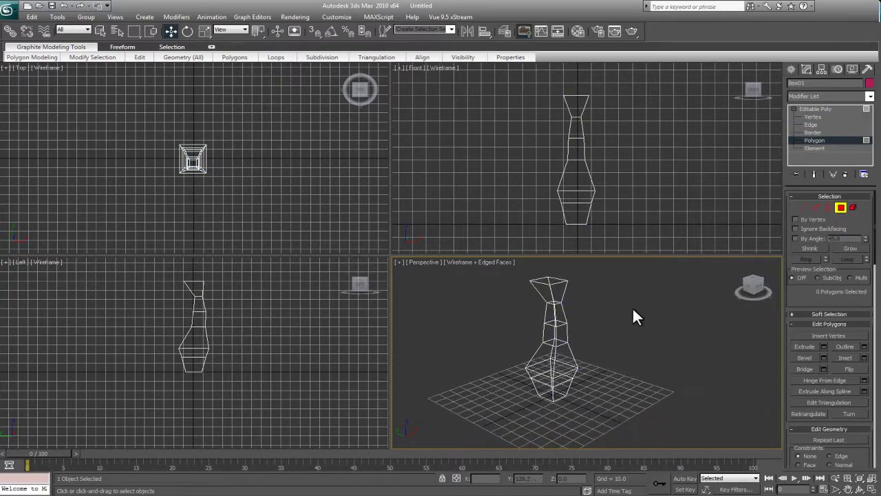
{"action": "left_click", "coordinate": [563, 293]}
{"action": "left_click", "coordinate": [548, 292]}
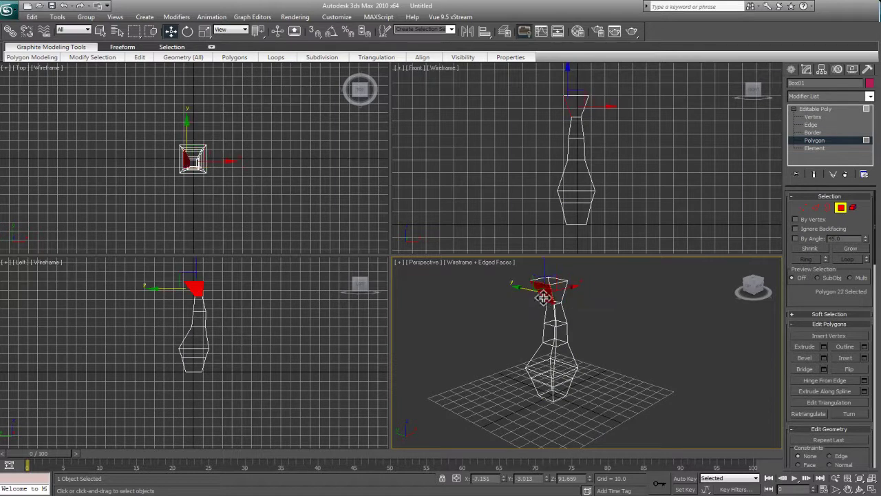
{"action": "left_click", "coordinate": [558, 317]}
{"action": "left_click", "coordinate": [559, 314]}
{"action": "left_click", "coordinate": [557, 327]}
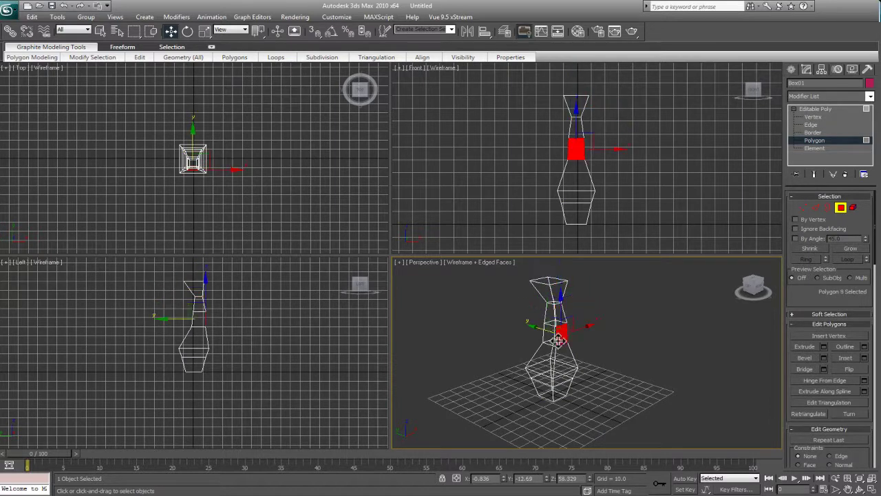
{"action": "left_click", "coordinate": [544, 352]}
{"action": "left_click", "coordinate": [566, 356]}
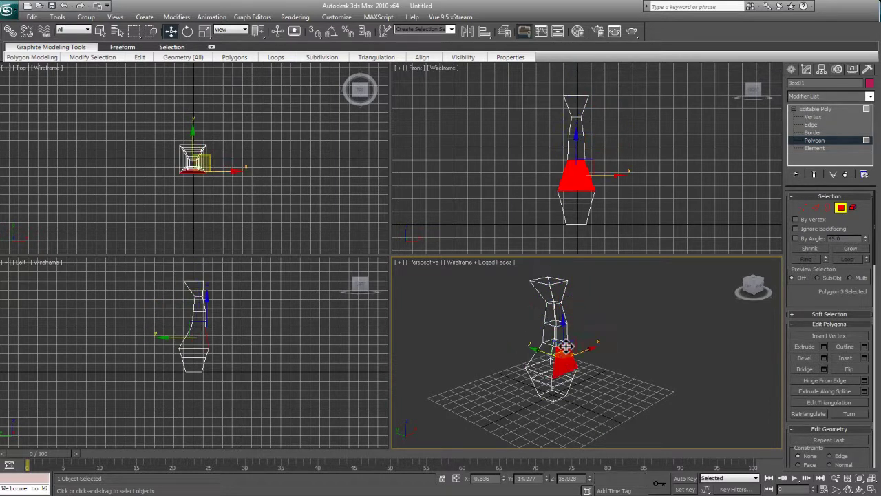
{"action": "left_click", "coordinate": [548, 282]}
{"action": "middle_click_drag", "start_coordinate": [630, 323], "coordinate": [623, 351]}
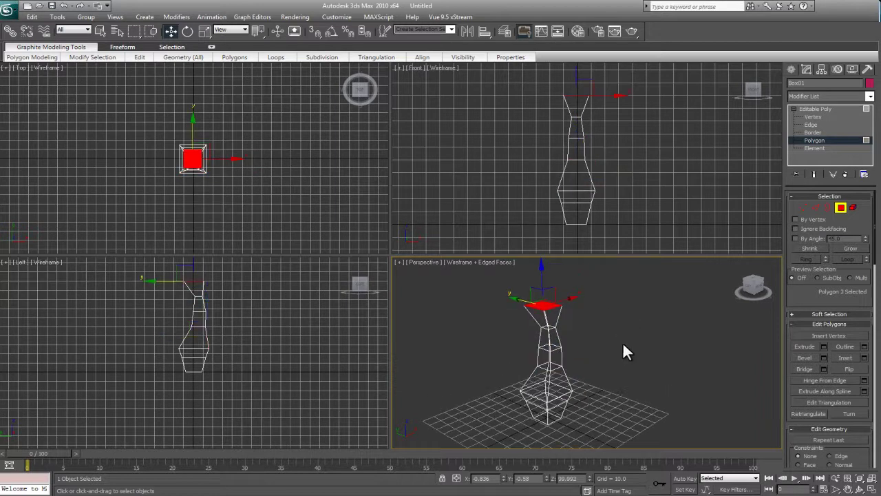
- Extrude the top polygon by about 13.5 with the By Polygon extrusion type
{"action": "left_click", "coordinate": [824, 346]}
{"action": "left_click_drag", "start_coordinate": [501, 278], "coordinate": [359, 288]}
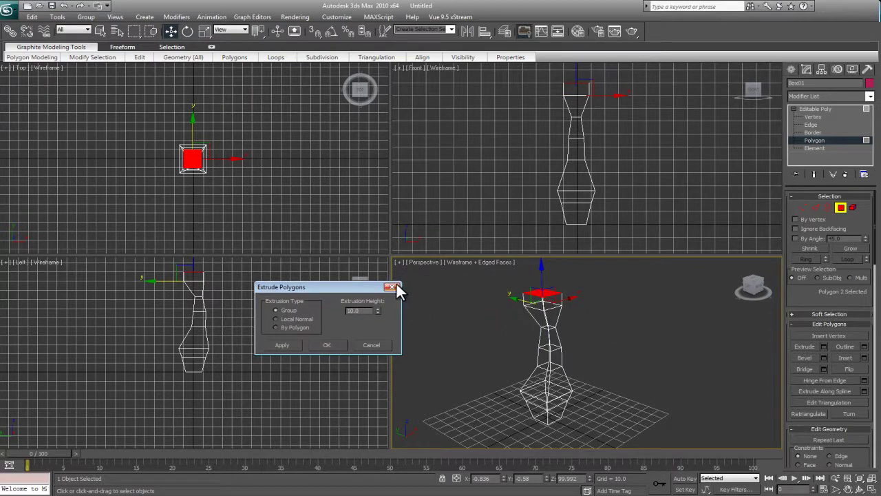
{"action": "left_click_drag", "start_coordinate": [396, 286], "coordinate": [358, 254]}
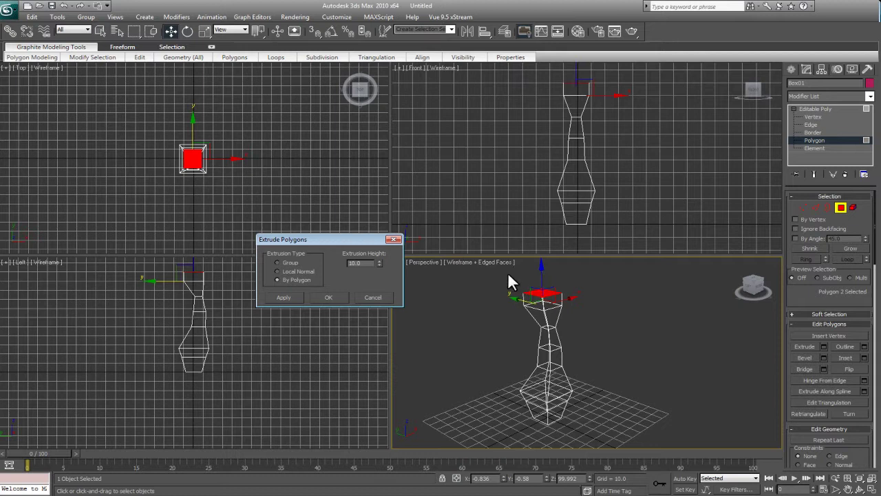
{"action": "left_click", "coordinate": [278, 279]}
{"action": "left_click_drag", "start_coordinate": [380, 262], "coordinate": [392, 244]}
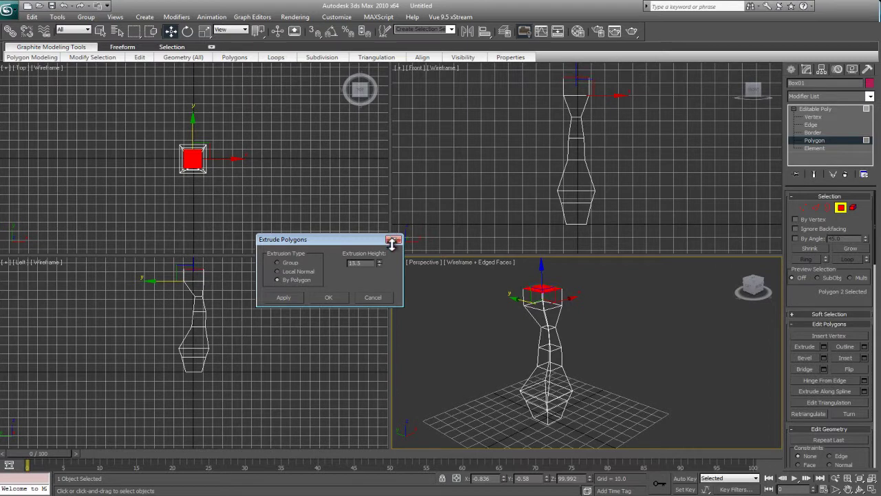
{"action": "left_click", "coordinate": [330, 297]}
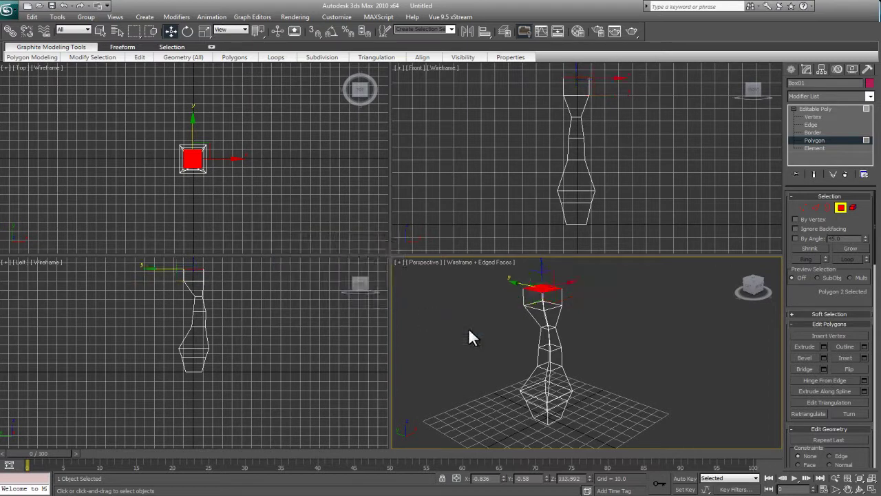
- Clear the polygon selection and show the perspective view shaded with edged faces to inspect the extruded top block
{"action": "left_click", "coordinate": [468, 337]}
{"action": "middle_click_drag", "start_coordinate": [468, 337], "coordinate": [571, 335]}
{"action": "middle_click_drag", "start_coordinate": [581, 373], "coordinate": [633, 336], "text": "alt"}
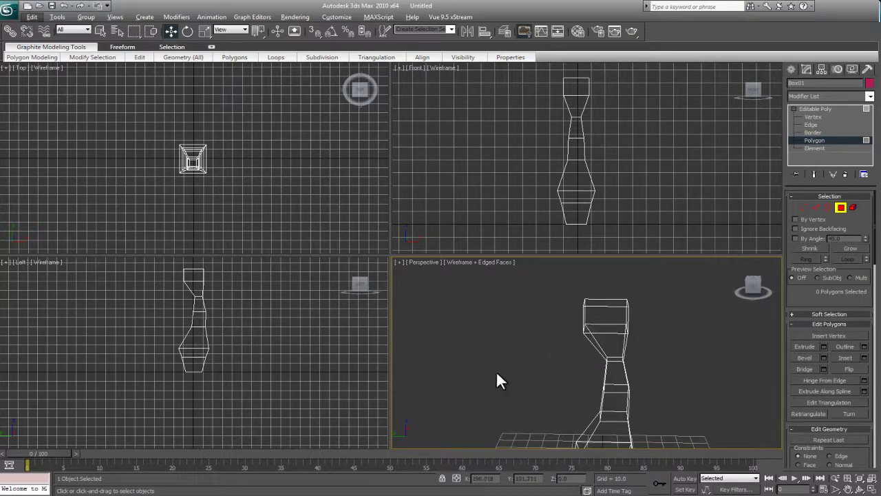
{"action": "middle_click_drag", "start_coordinate": [509, 358], "coordinate": [531, 357], "text": "alt"}
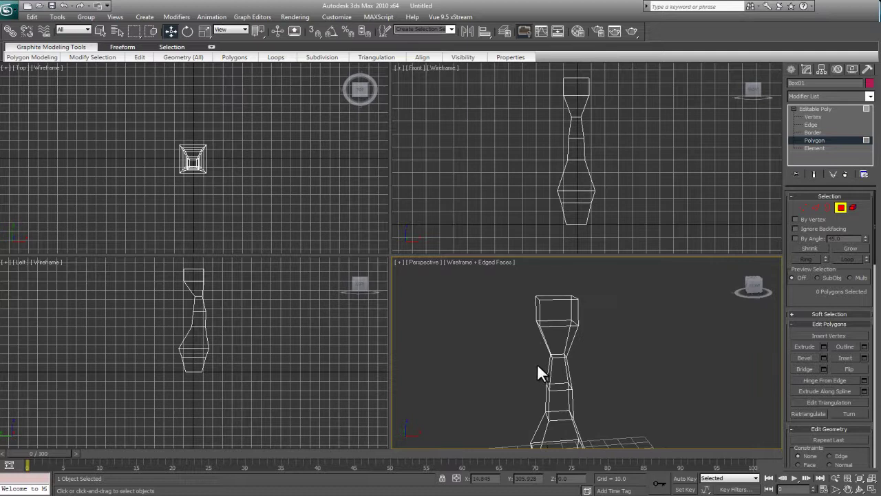
{"action": "key", "text": "F3"}
{"action": "middle_click_drag", "start_coordinate": [561, 328], "coordinate": [597, 333], "text": "alt"}
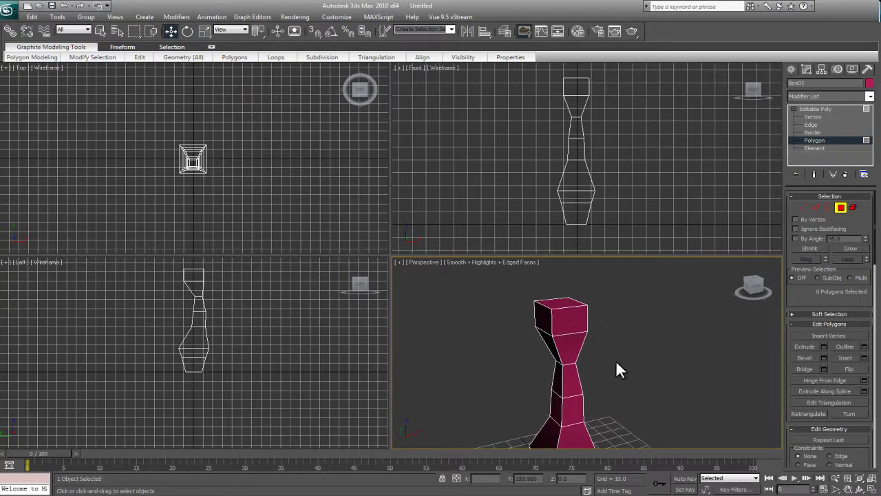
{"action": "middle_click_drag", "start_coordinate": [628, 388], "coordinate": [643, 393], "text": "alt"}
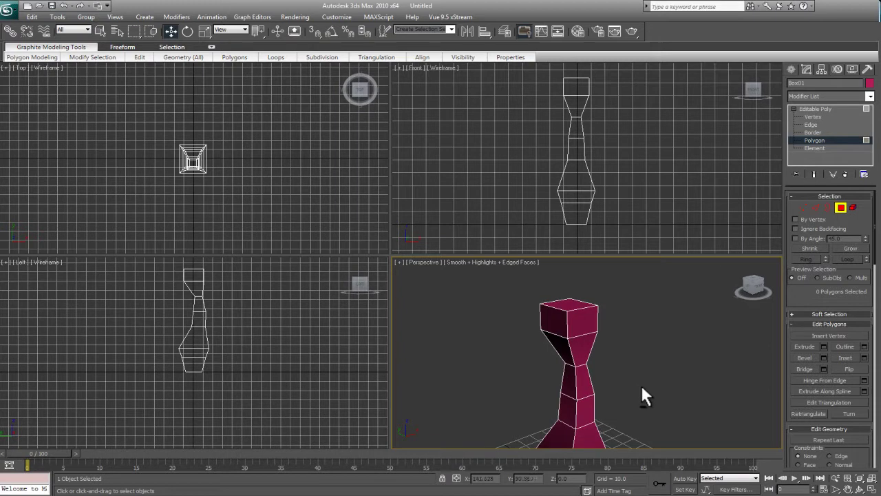
- Extrude the front polygon of the top block with the same settings, and undo that extrusion
{"action": "left_click", "coordinate": [582, 317]}
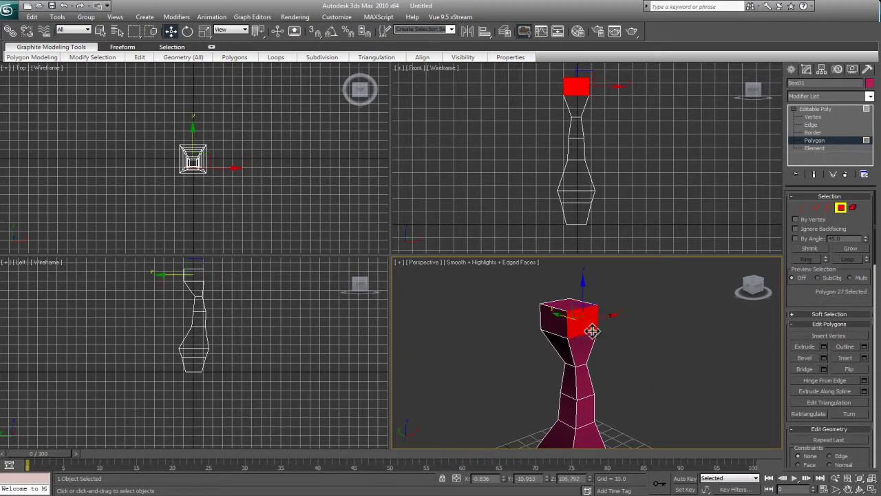
{"action": "left_click", "coordinate": [824, 347]}
{"action": "left_click", "coordinate": [345, 297]}
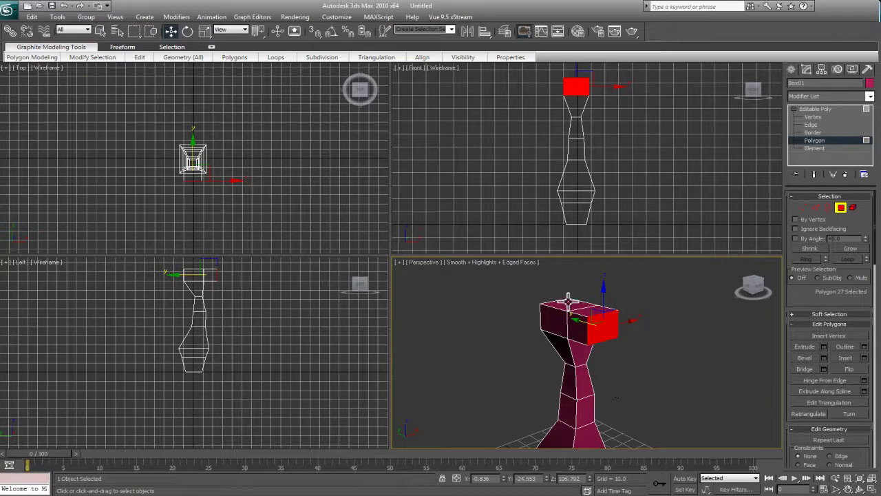
{"action": "key", "text": "ctrl+z"}
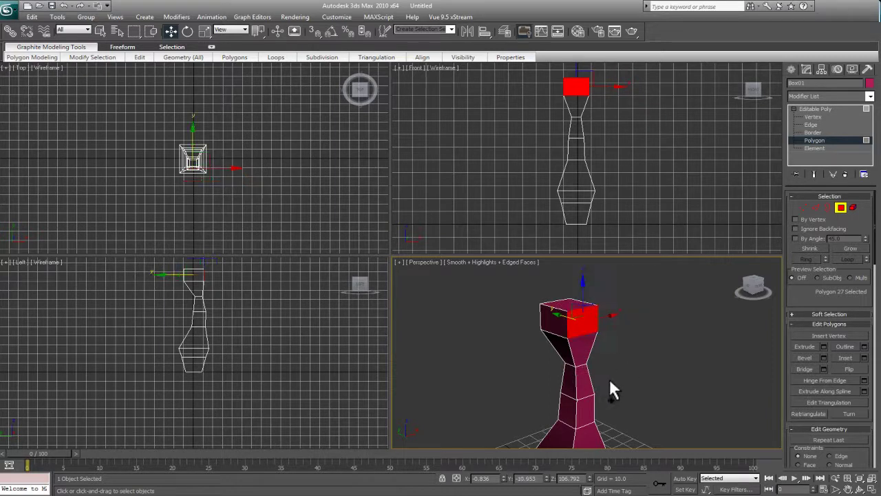
- At the Edge level, use Cut to add a vertical edge down the middle of the top block's front face
{"action": "middle_click_drag", "start_coordinate": [609, 379], "coordinate": [609, 361]}
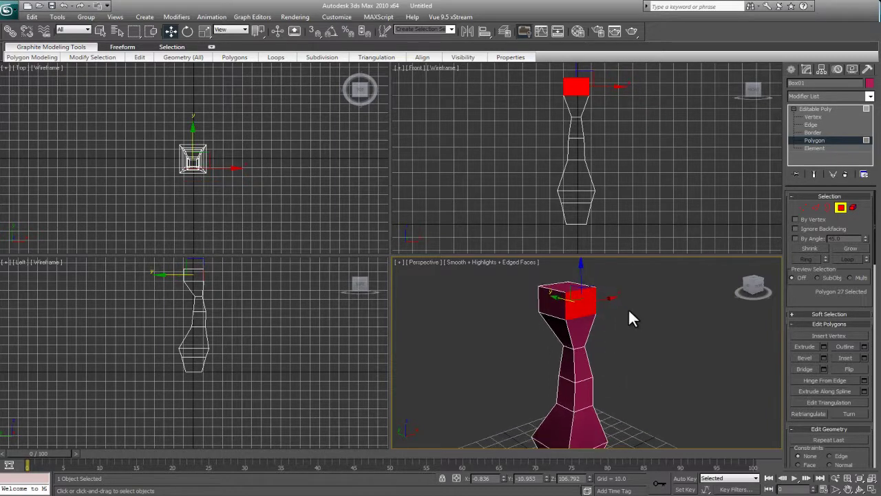
{"action": "left_click", "coordinate": [810, 125]}
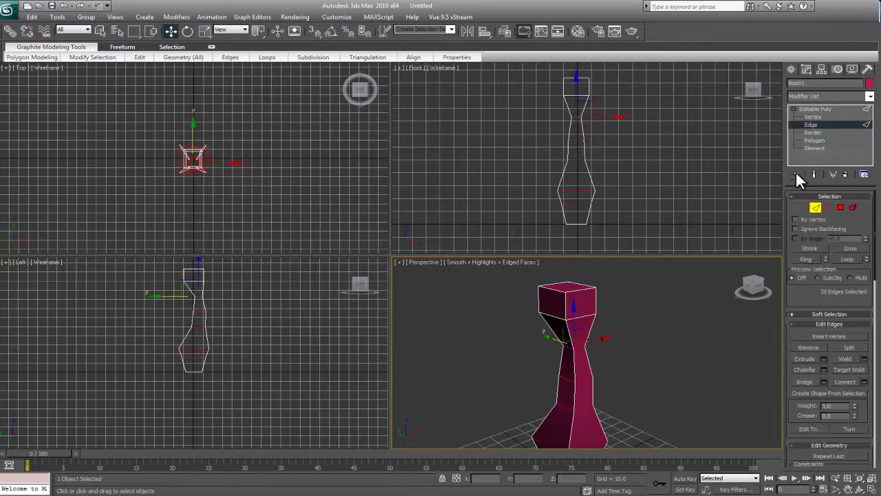
{"action": "scroll", "coordinate": [792, 358], "scroll_direction": "down", "scroll_amount": 3}
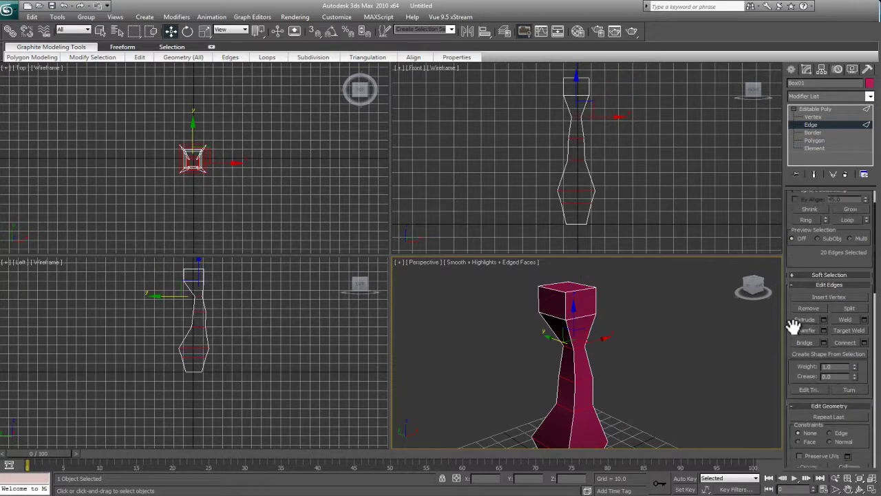
{"action": "scroll", "coordinate": [796, 301], "scroll_direction": "down", "scroll_amount": 3}
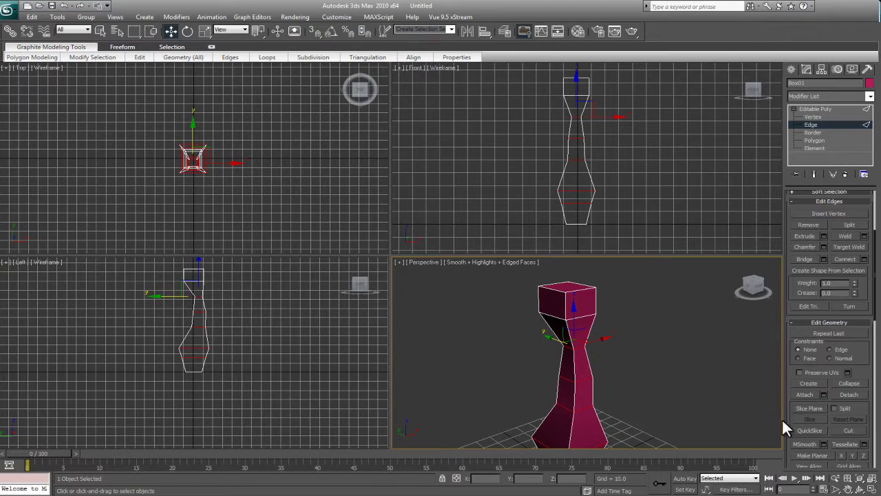
{"action": "left_click", "coordinate": [849, 430]}
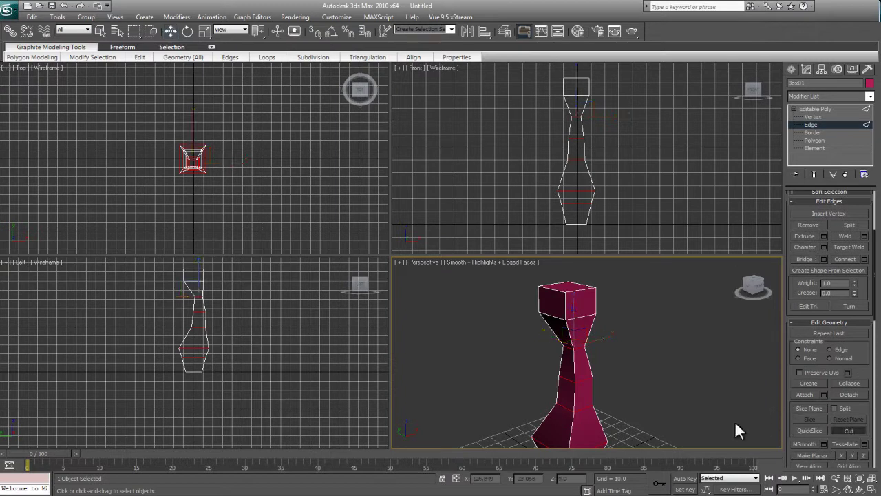
{"action": "scroll", "coordinate": [578, 359], "scroll_direction": "up", "scroll_amount": 3}
{"action": "middle_click_drag", "start_coordinate": [616, 371], "coordinate": [572, 376]}
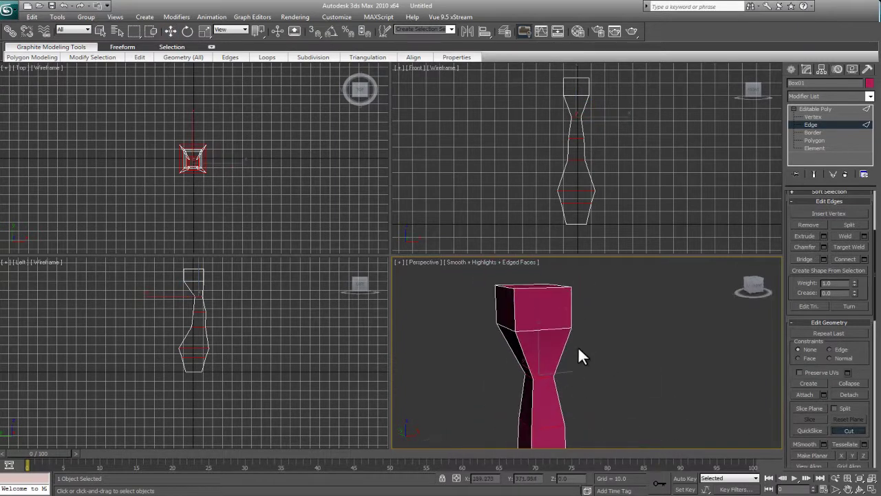
{"action": "middle_click_drag", "start_coordinate": [542, 315], "coordinate": [558, 291], "text": "alt"}
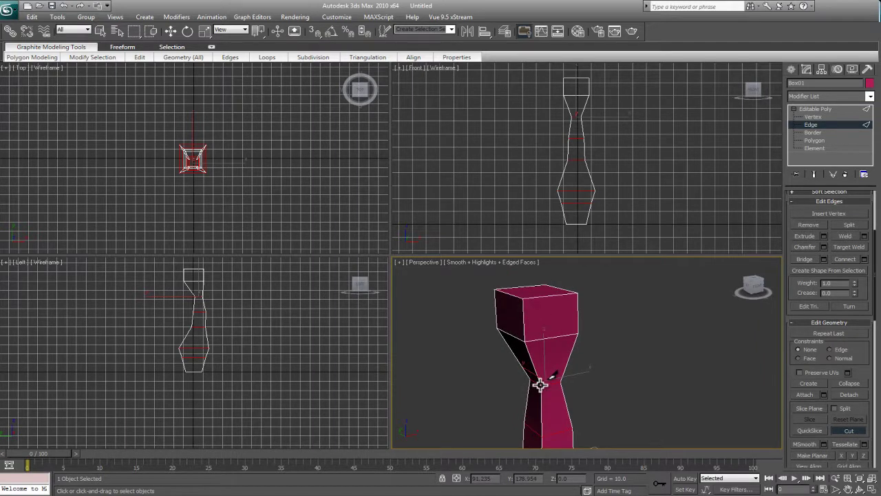
{"action": "left_click", "coordinate": [552, 338]}
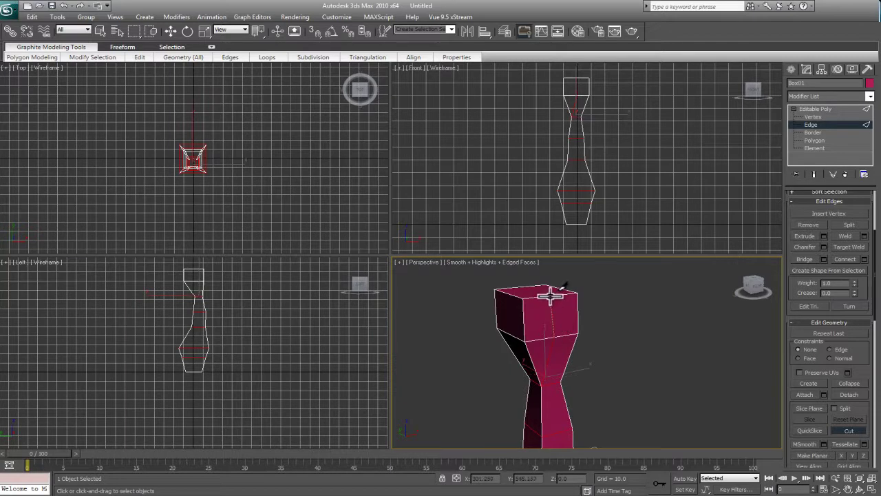
{"action": "left_click", "coordinate": [553, 295]}
- Continue cutting from the middle of the block's lower front edge to the neck corners, and end the Cut tool
{"action": "middle_click_drag", "start_coordinate": [580, 331], "coordinate": [598, 347], "text": "alt"}
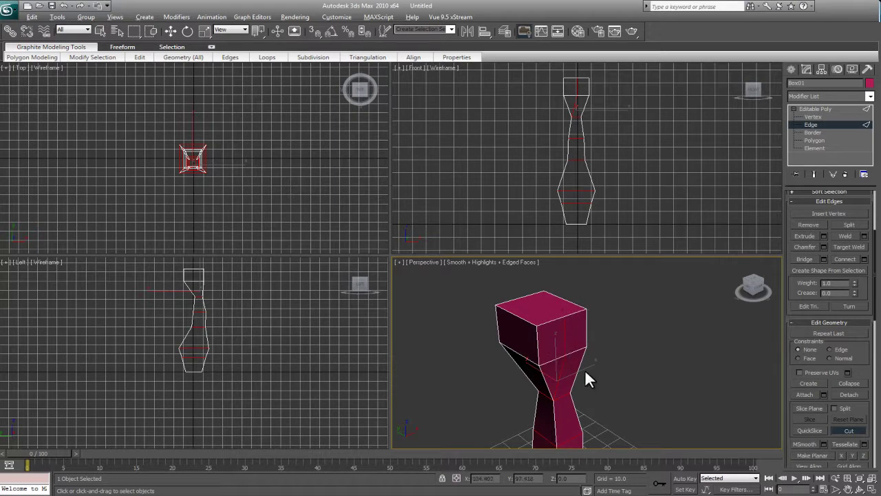
{"action": "middle_click_drag", "start_coordinate": [585, 369], "coordinate": [542, 349], "text": "alt"}
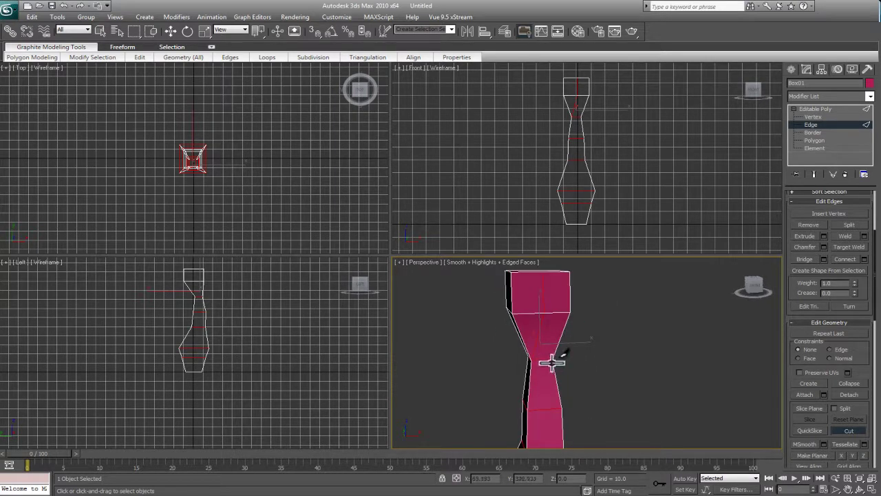
{"action": "left_click", "coordinate": [551, 352]}
{"action": "middle_click_drag", "start_coordinate": [573, 370], "coordinate": [732, 211], "text": "alt"}
{"action": "right_click", "coordinate": [602, 373]}
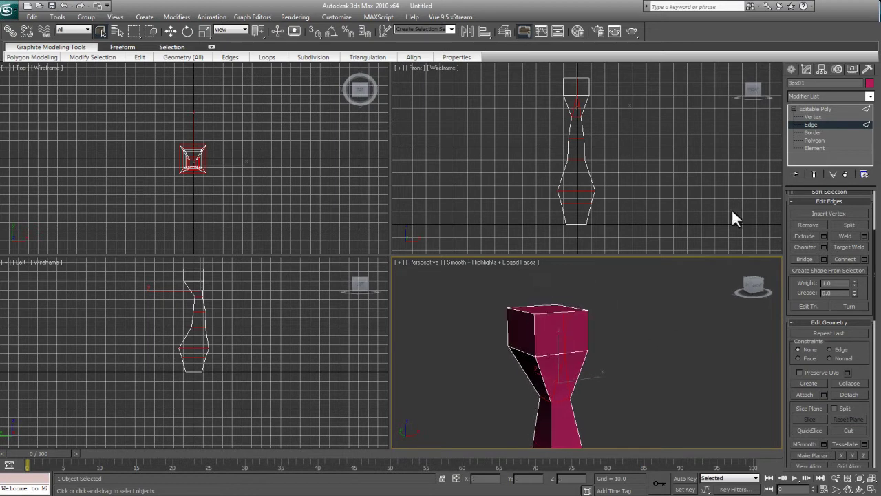
- At the Polygon level, pick each half of the divided front face separately, clear the selection, and select both halves together
{"action": "left_click", "coordinate": [812, 139]}
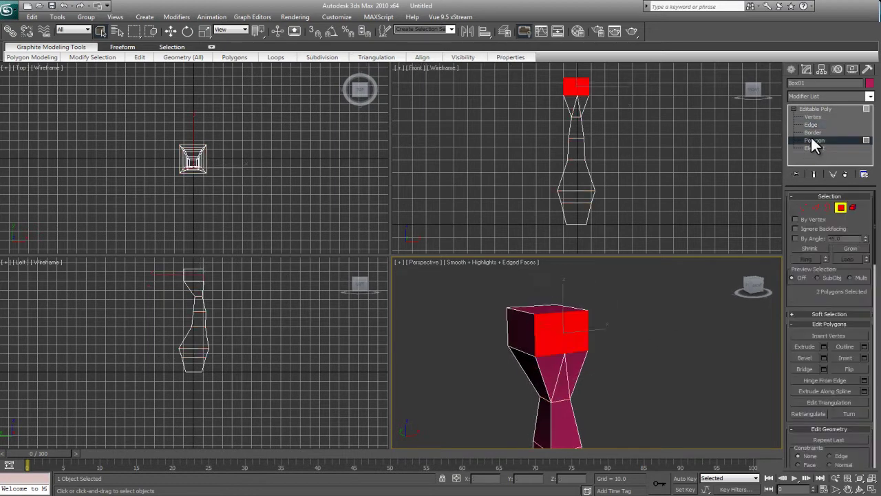
{"action": "left_click", "coordinate": [581, 334]}
{"action": "left_click", "coordinate": [544, 334]}
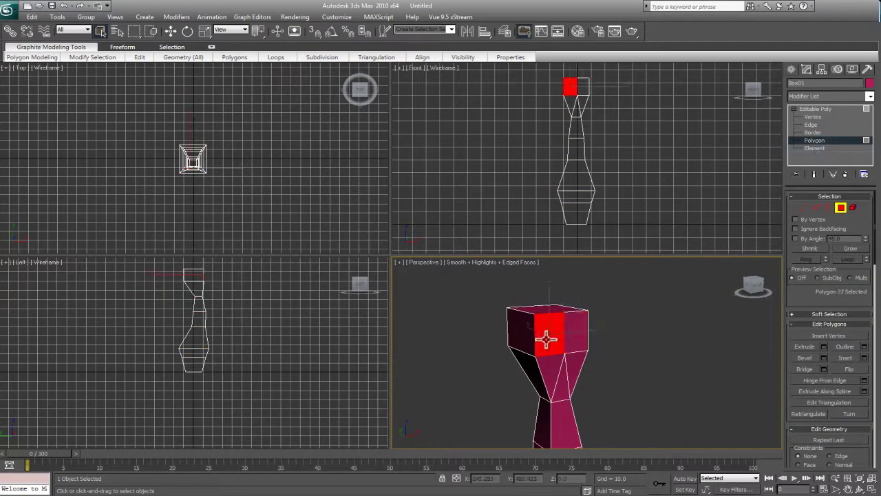
{"action": "left_click", "coordinate": [579, 335]}
{"action": "left_click", "coordinate": [543, 342]}
{"action": "left_click", "coordinate": [612, 344]}
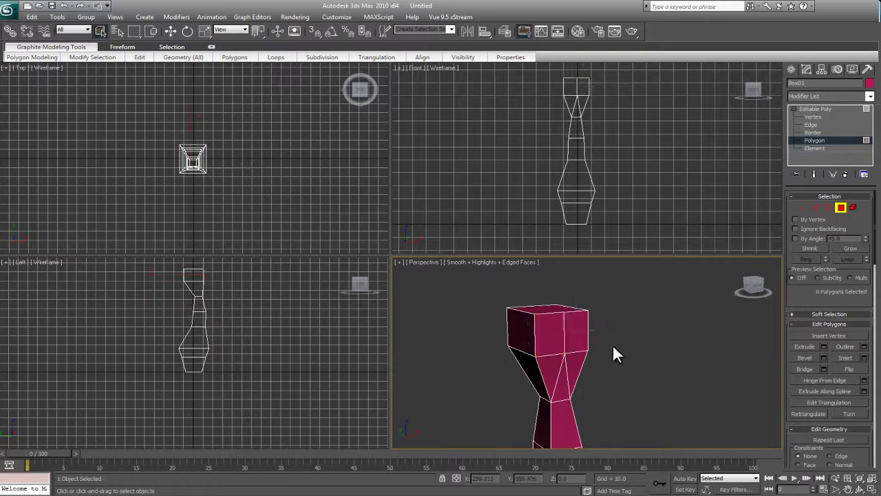
{"action": "left_click", "coordinate": [577, 337]}
{"action": "left_click", "coordinate": [552, 339], "text": "ctrl"}
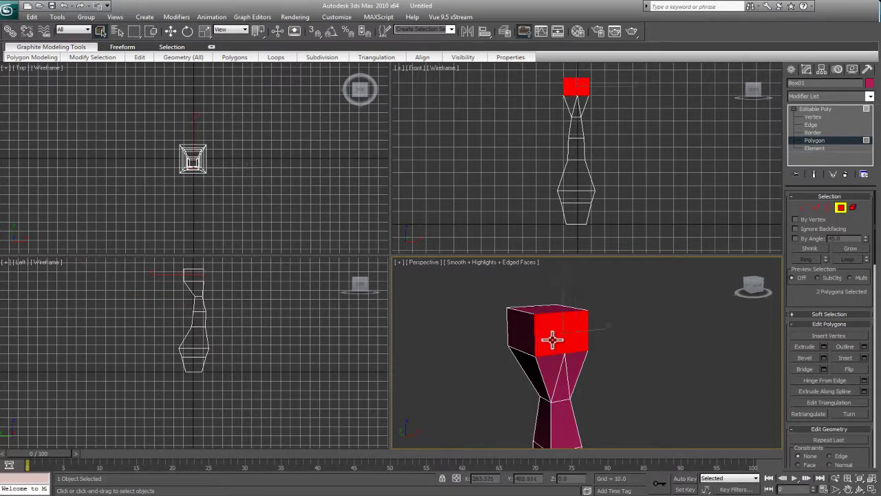
- Extrude the two front polygons by about 42 with the By Polygon extrusion type to form a long arm
{"action": "left_click", "coordinate": [824, 346]}
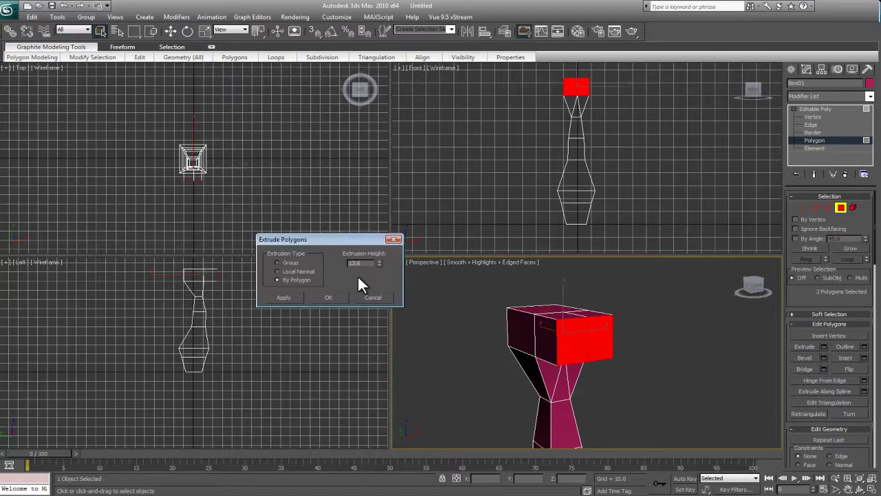
{"action": "middle_click_drag", "start_coordinate": [525, 332], "coordinate": [585, 345], "text": "alt"}
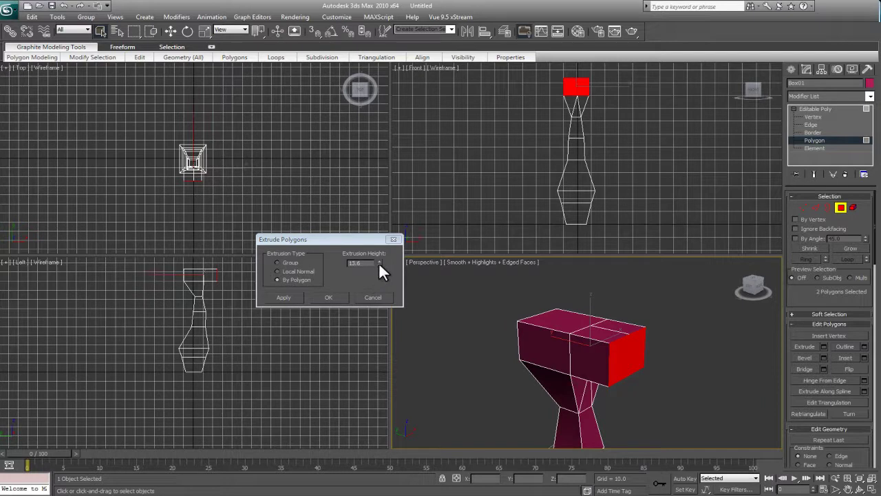
{"action": "left_click_drag", "start_coordinate": [379, 262], "coordinate": [435, 265]}
{"action": "middle_click_drag", "start_coordinate": [621, 340], "coordinate": [598, 329]}
{"action": "scroll", "coordinate": [606, 328], "scroll_direction": "up", "scroll_amount": 3}
{"action": "scroll", "coordinate": [596, 329], "scroll_direction": "down", "scroll_amount": 5}
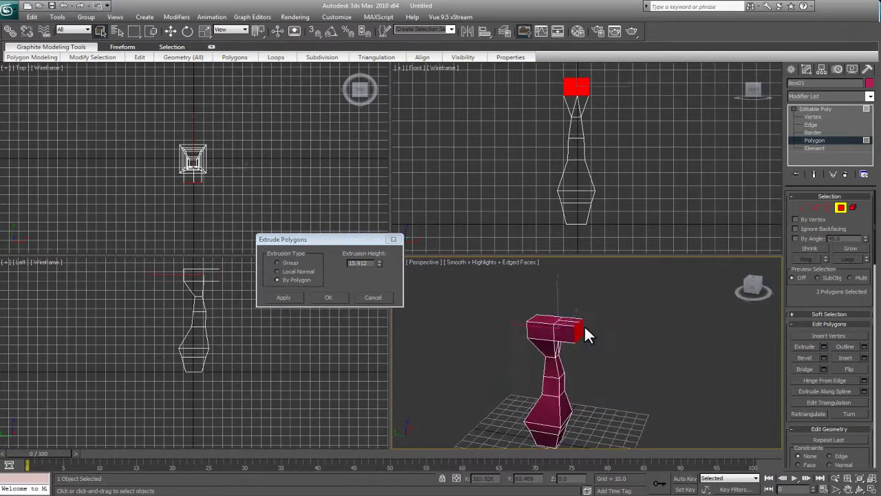
{"action": "left_click_drag", "start_coordinate": [379, 262], "coordinate": [397, 177]}
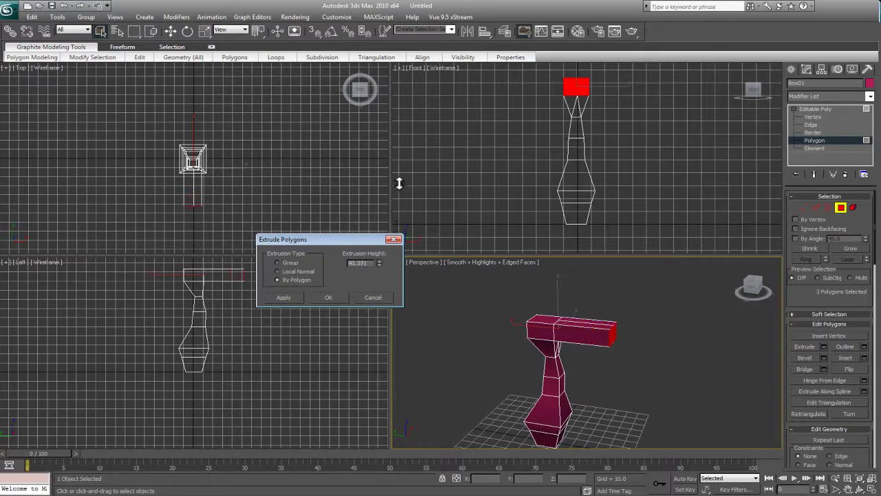
{"action": "left_click", "coordinate": [330, 298]}
- Scale the two end polygons down along Z so the arm tapers to a thin tip, and clear the selection
{"action": "middle_click_drag", "start_coordinate": [558, 354], "coordinate": [586, 364], "text": "alt"}
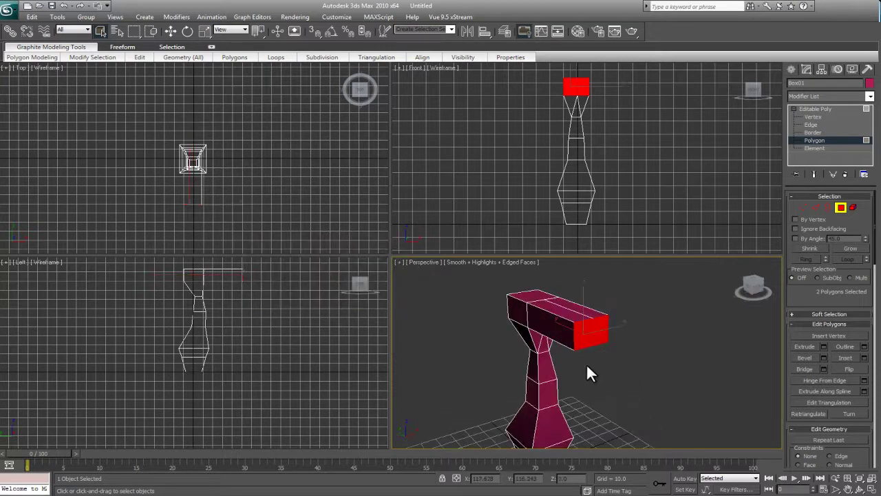
{"action": "left_click", "coordinate": [205, 30]}
{"action": "left_click_drag", "start_coordinate": [582, 320], "coordinate": [574, 409]}
{"action": "left_click_drag", "start_coordinate": [584, 294], "coordinate": [528, 354]}
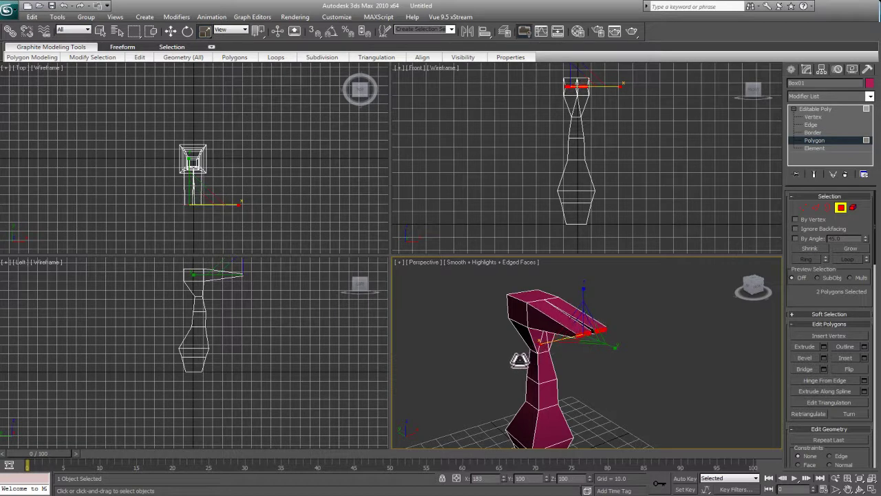
{"action": "key", "text": "w"}
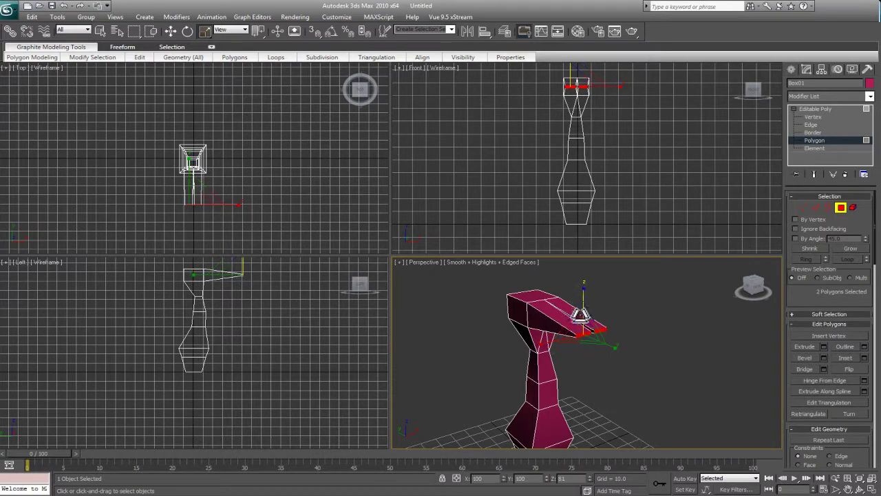
{"action": "left_click", "coordinate": [630, 343]}
{"action": "middle_click_drag", "start_coordinate": [632, 343], "coordinate": [663, 318], "text": "alt"}
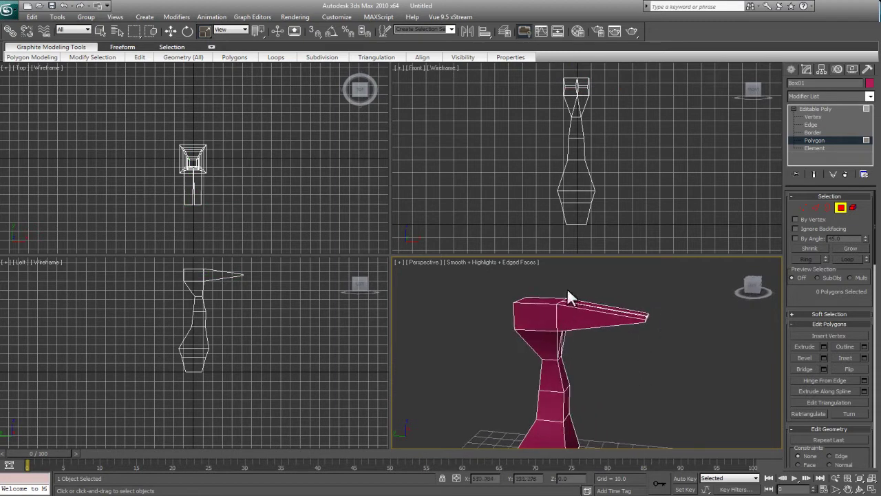
- Activate the Edge level and select all the lengthwise edges of the tapered arm
{"action": "left_click", "coordinate": [816, 123]}
{"action": "middle_click_drag", "start_coordinate": [659, 297], "coordinate": [665, 303], "text": "alt"}
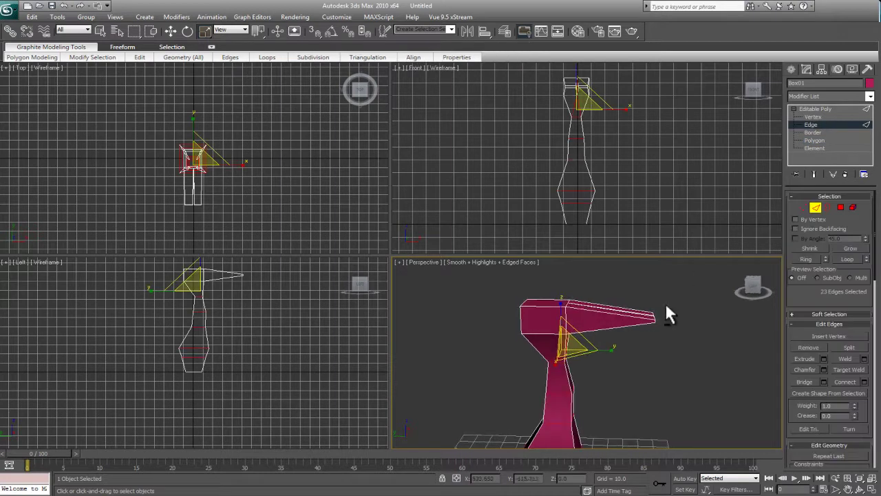
{"action": "middle_click_drag", "start_coordinate": [636, 379], "coordinate": [631, 360], "text": "alt"}
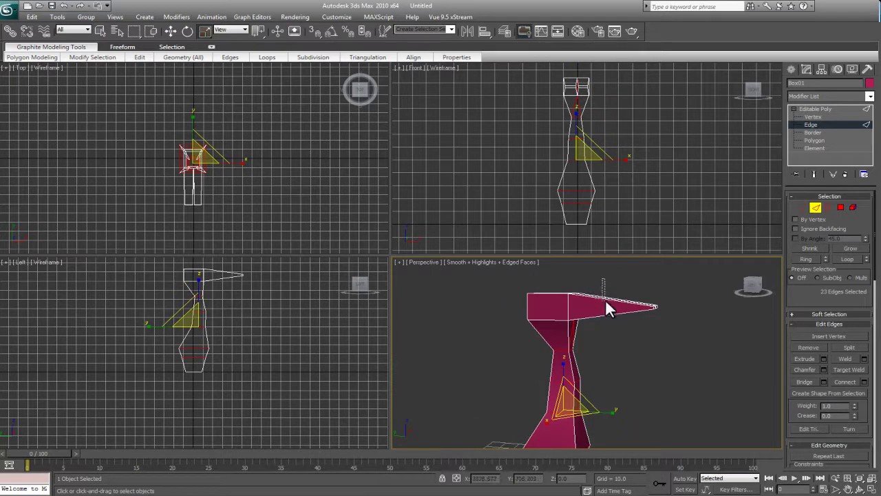
{"action": "left_click_drag", "start_coordinate": [622, 332], "coordinate": [622, 331]}
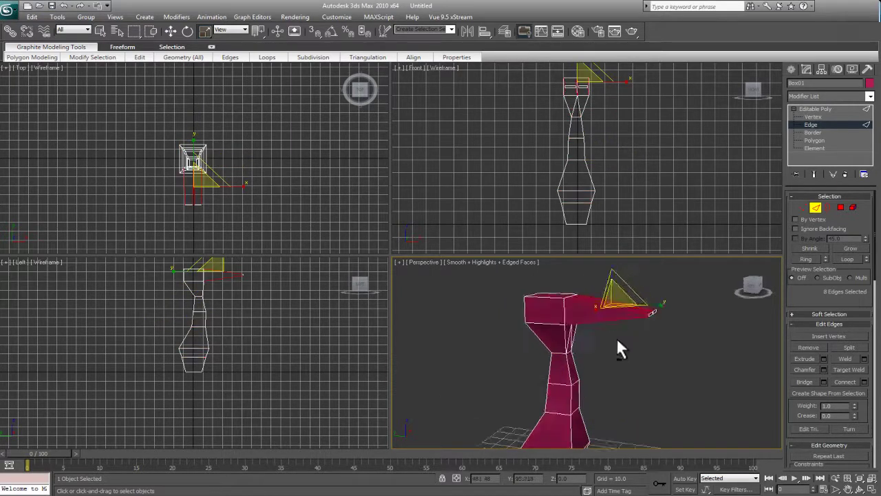
- Check the arm's edge selection in wireframe, restore shading, and connect the selected edges with 4 segments
{"action": "middle_click_drag", "start_coordinate": [615, 348], "coordinate": [531, 305], "text": "alt"}
{"action": "key", "text": "F3"}
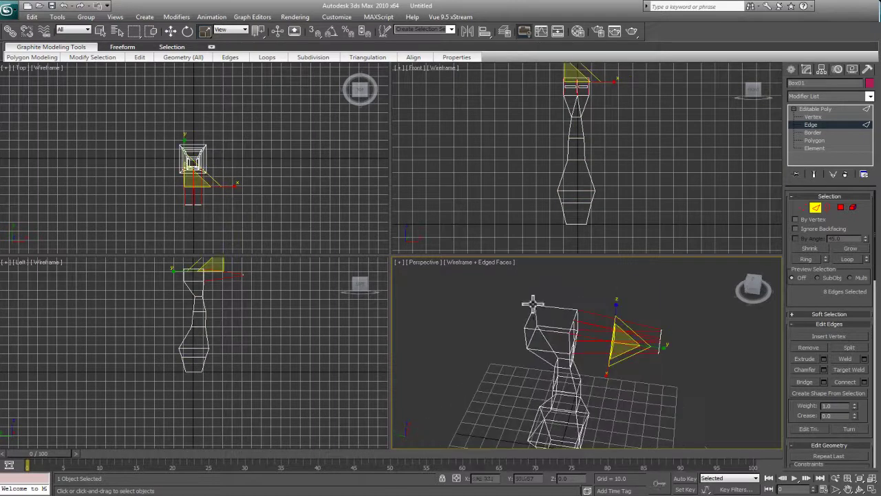
{"action": "mouse_move", "coordinate": [616, 349]}
{"action": "middle_mouse_down", "text": "alt"}
{"action": "mouse_move", "coordinate": [619, 331]}
{"action": "mouse_move", "coordinate": [569, 301]}
{"action": "mouse_move", "coordinate": [552, 323]}
{"action": "mouse_move", "coordinate": [588, 324]}
{"action": "mouse_move", "coordinate": [603, 355]}
{"action": "middle_mouse_up", "text": "alt"}
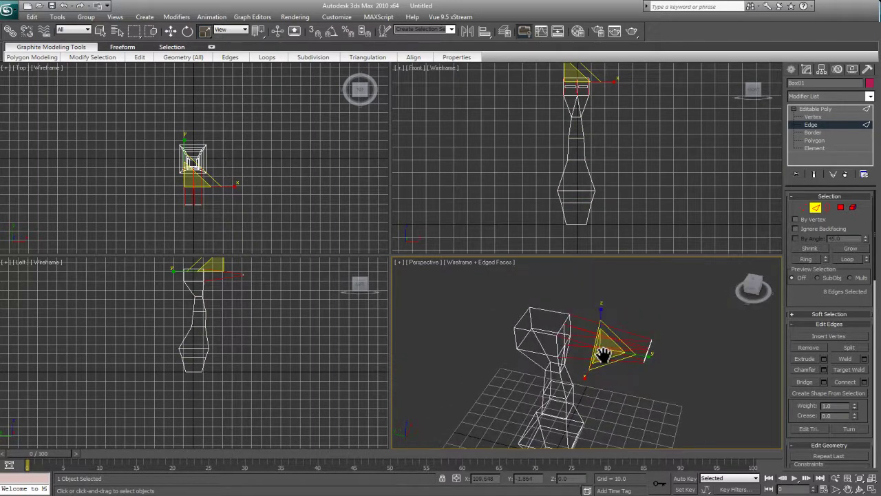
{"action": "key", "text": "F3"}
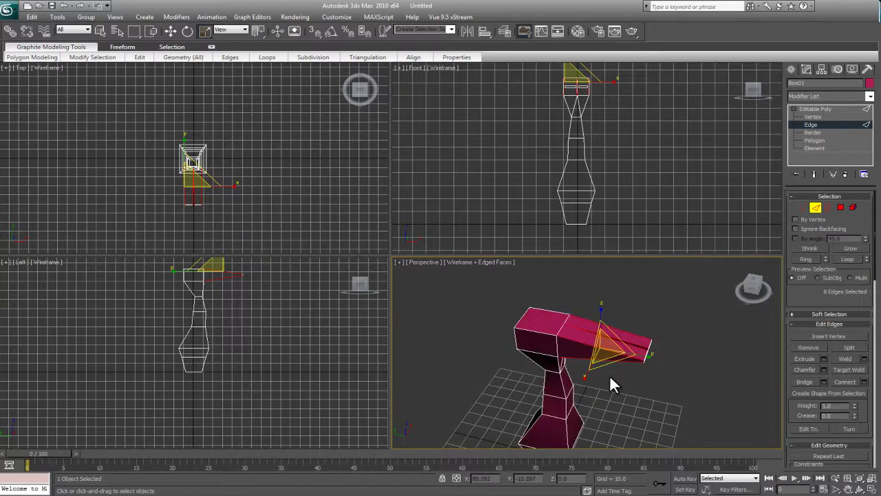
{"action": "middle_click_drag", "start_coordinate": [613, 372], "coordinate": [607, 350]}
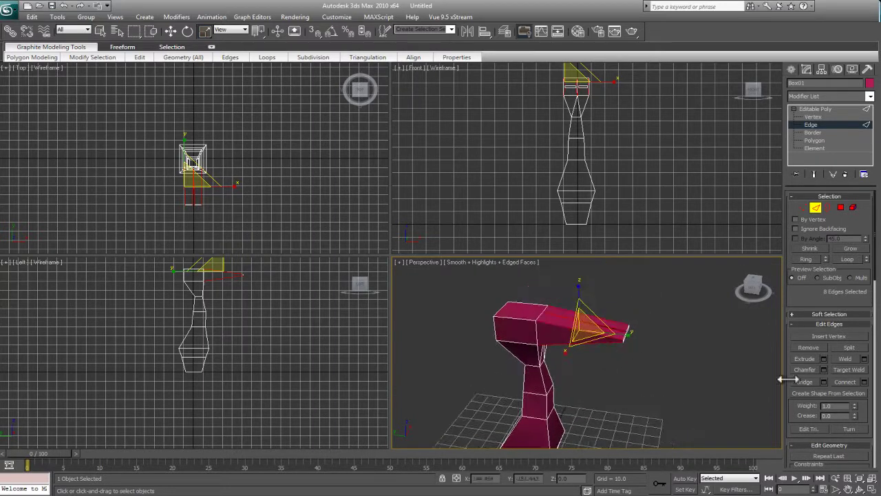
{"action": "left_click", "coordinate": [864, 382]}
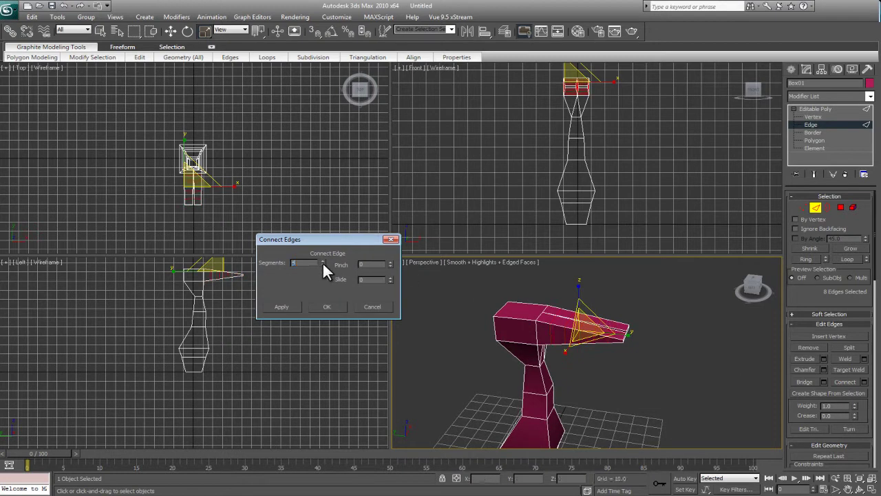
{"action": "left_click", "coordinate": [331, 305]}
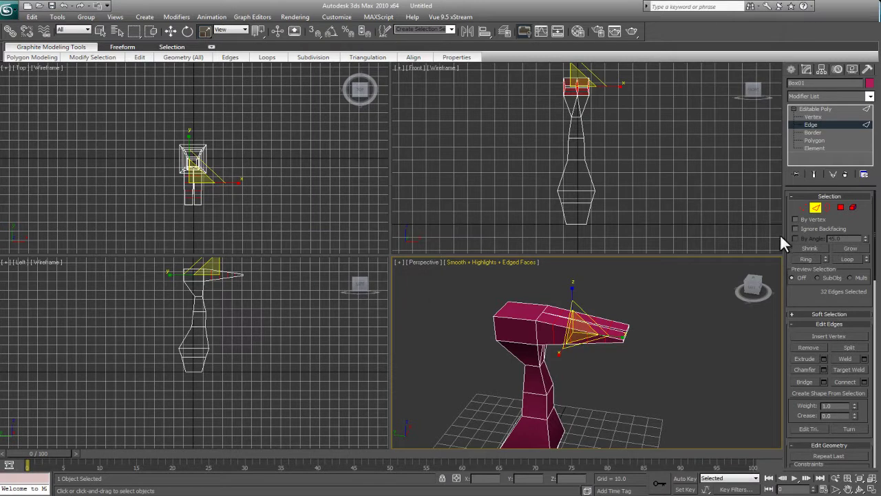
- Activate the Vertex level and make the Left view of the arm the active viewport
{"action": "left_click", "coordinate": [813, 117]}
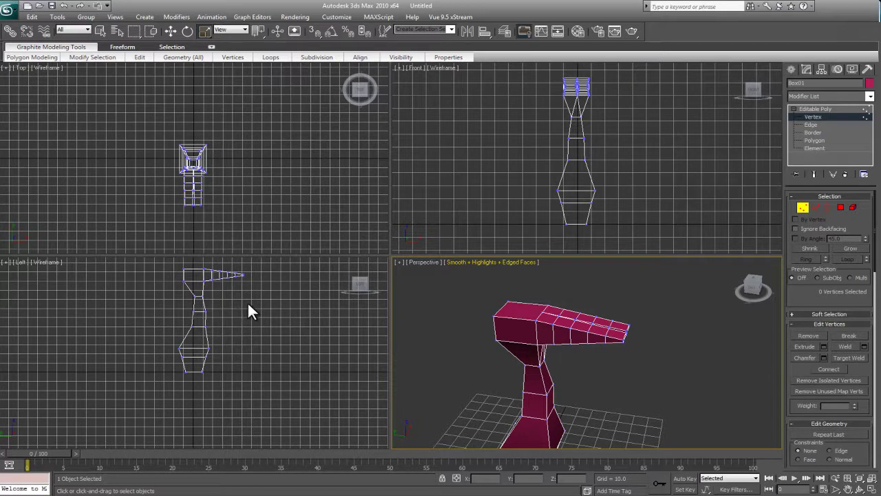
{"action": "middle_click_drag", "start_coordinate": [247, 302], "coordinate": [229, 377]}
{"action": "scroll", "coordinate": [249, 329], "scroll_direction": "up", "scroll_amount": 3}
{"action": "key", "text": "alt+w"}
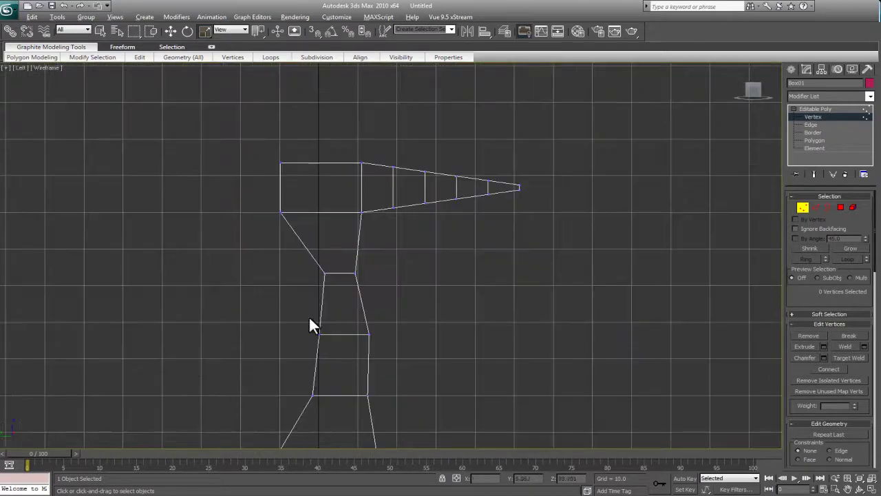
{"action": "key", "text": "alt+w"}
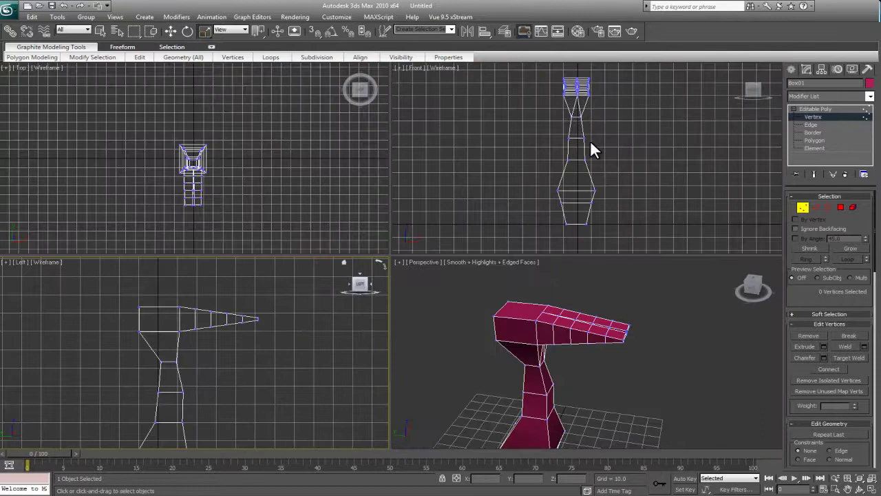
{"action": "left_click", "coordinate": [501, 152]}
{"action": "left_click", "coordinate": [352, 179]}
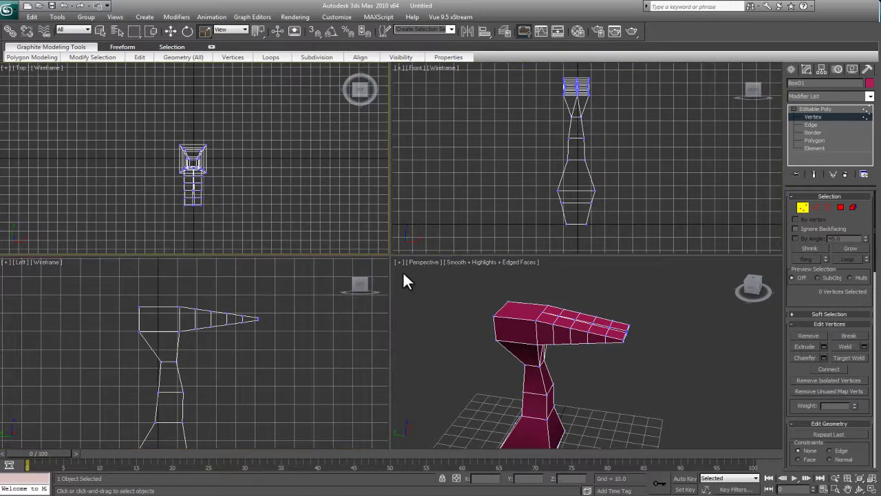
{"action": "left_click", "coordinate": [416, 288]}
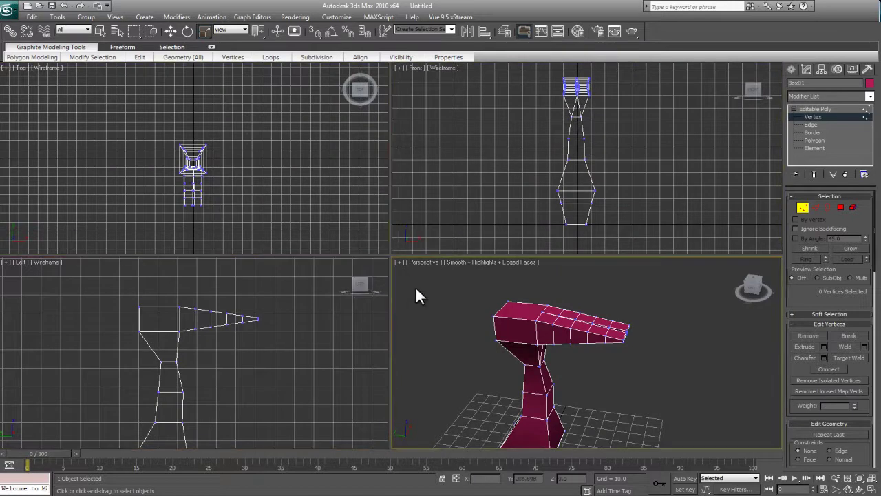
{"action": "left_click", "coordinate": [341, 339]}
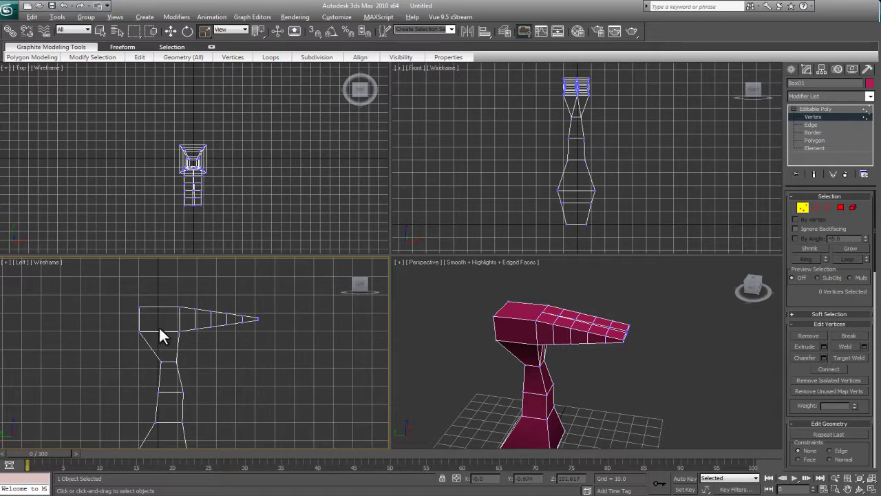
- Select the tapered arm's vertices in the enlarged Left view and cycle through the Move, Rotate and Scale tools
{"action": "key", "text": "alt+w"}
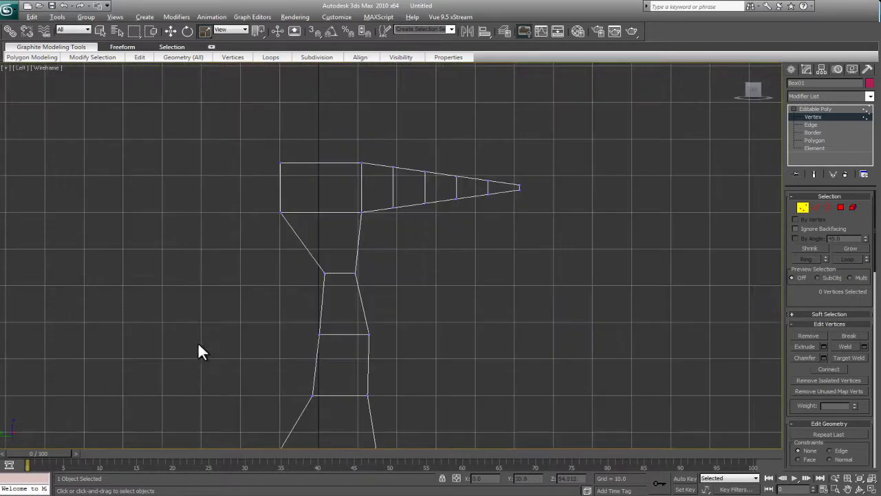
{"action": "middle_click_drag", "start_coordinate": [442, 282], "coordinate": [389, 315]}
{"action": "scroll", "coordinate": [405, 294], "scroll_direction": "up", "scroll_amount": 2}
{"action": "mouse_move", "coordinate": [420, 264]}
{"action": "middle_mouse_down"}
{"action": "mouse_move", "coordinate": [406, 295]}
{"action": "mouse_move", "coordinate": [409, 258]}
{"action": "middle_mouse_up"}
{"action": "scroll", "coordinate": [406, 297], "scroll_direction": "up", "scroll_amount": 2}
{"action": "left_click_drag", "start_coordinate": [249, 139], "coordinate": [535, 296]}
{"action": "middle_click_drag", "start_coordinate": [515, 304], "coordinate": [532, 260]}
{"action": "left_click_drag", "start_coordinate": [253, 95], "coordinate": [609, 256]}
{"action": "key", "text": "w"}
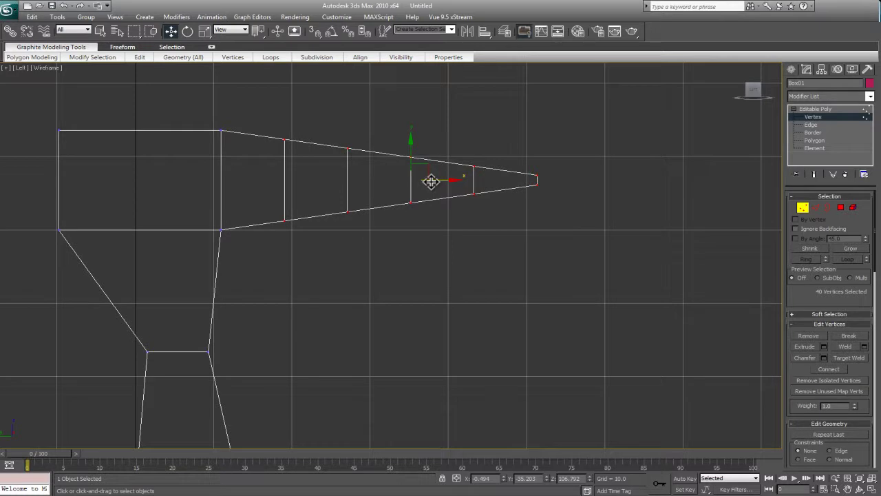
{"action": "key", "text": "q"}
{"action": "key", "text": "w"}
{"action": "key", "text": "e"}
{"action": "key", "text": "r"}
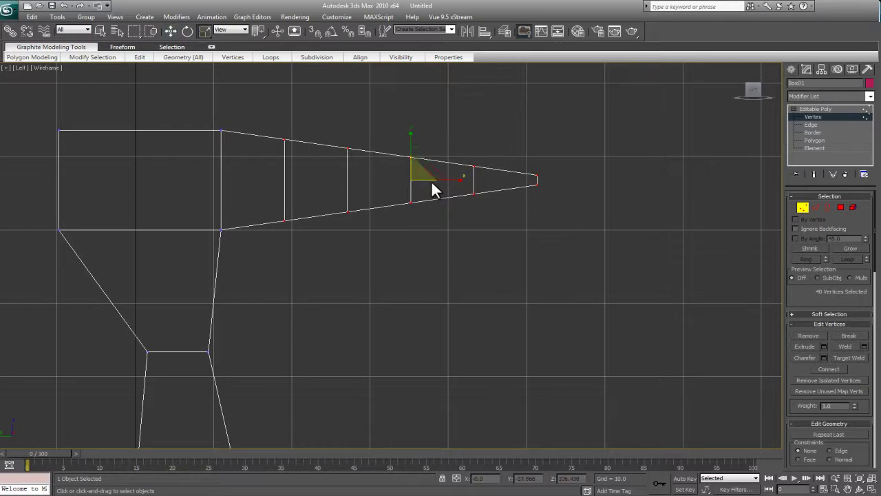
- Switch the enlarged view to Top and Perspective, and return it to Left in the four-viewport layout
{"action": "key", "text": "t"}
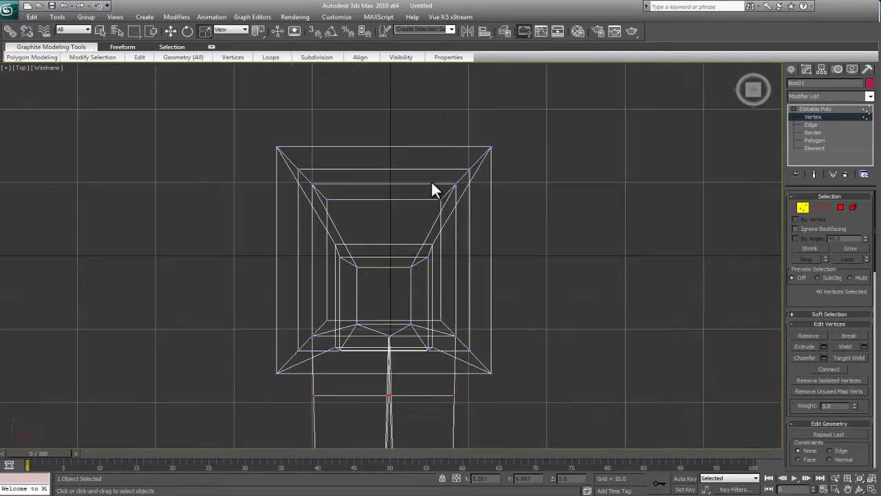
{"action": "left_click", "coordinate": [31, 68]}
{"action": "left_click", "coordinate": [228, 95]}
{"action": "key", "text": "p"}
{"action": "key", "text": "alt+w"}
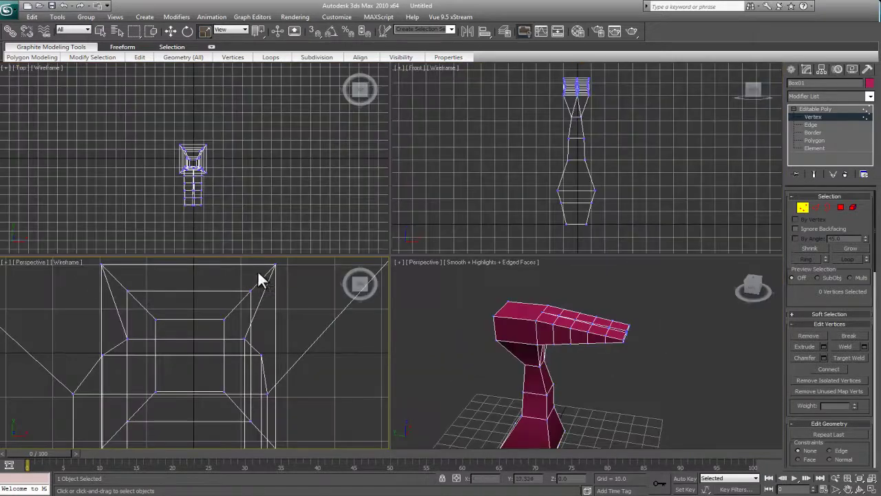
{"action": "left_click", "coordinate": [31, 262]}
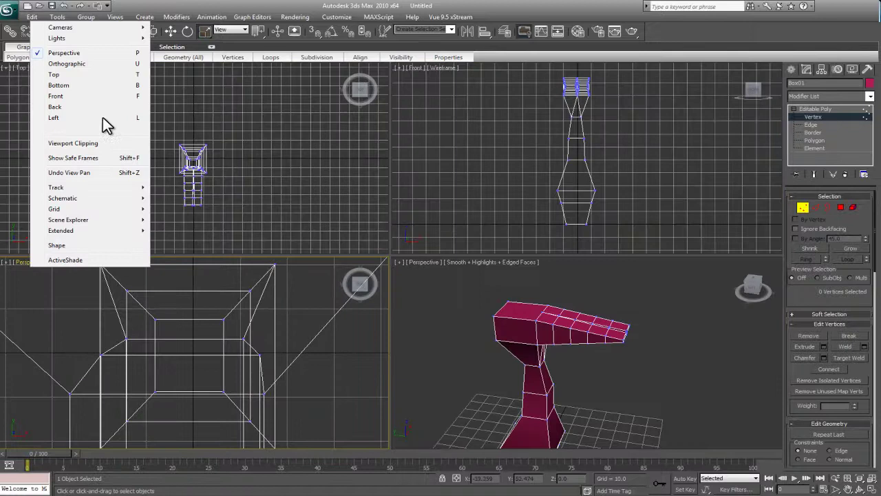
{"action": "left_click", "coordinate": [60, 118]}
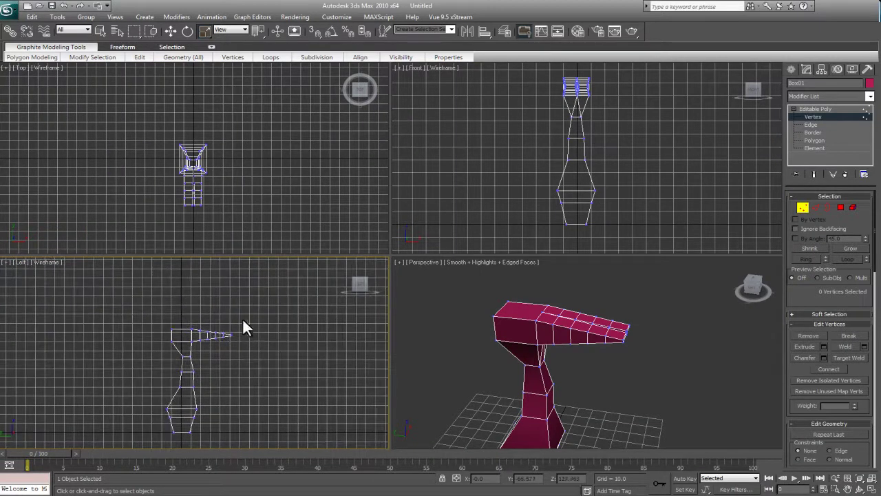
- Select all the arm's vertices beyond its base in the Left view and move them slightly down
{"action": "scroll", "coordinate": [232, 344], "scroll_direction": "up", "scroll_amount": 3}
{"action": "scroll", "coordinate": [254, 322], "scroll_direction": "up", "scroll_amount": 2}
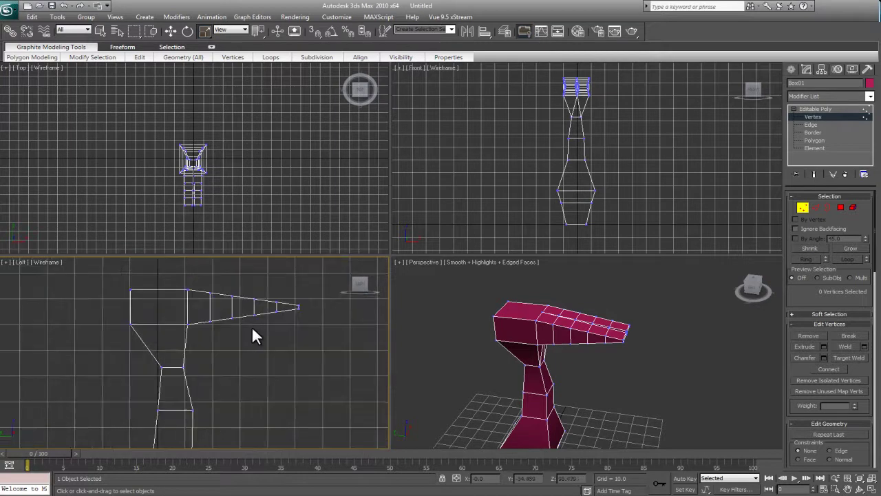
{"action": "middle_click_drag", "start_coordinate": [287, 303], "coordinate": [278, 319]}
{"action": "scroll", "coordinate": [201, 303], "scroll_direction": "up", "scroll_amount": 2}
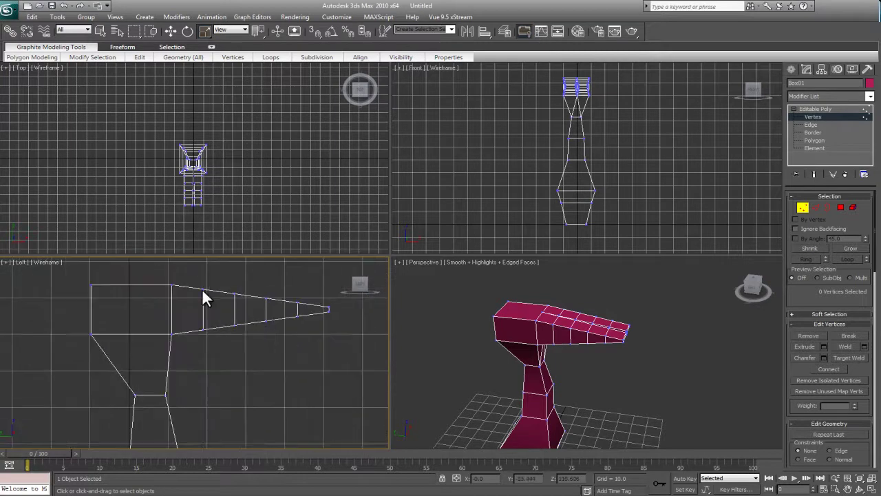
{"action": "middle_click_drag", "start_coordinate": [204, 305], "coordinate": [185, 340]}
{"action": "scroll", "coordinate": [215, 327], "scroll_direction": "up", "scroll_amount": 3}
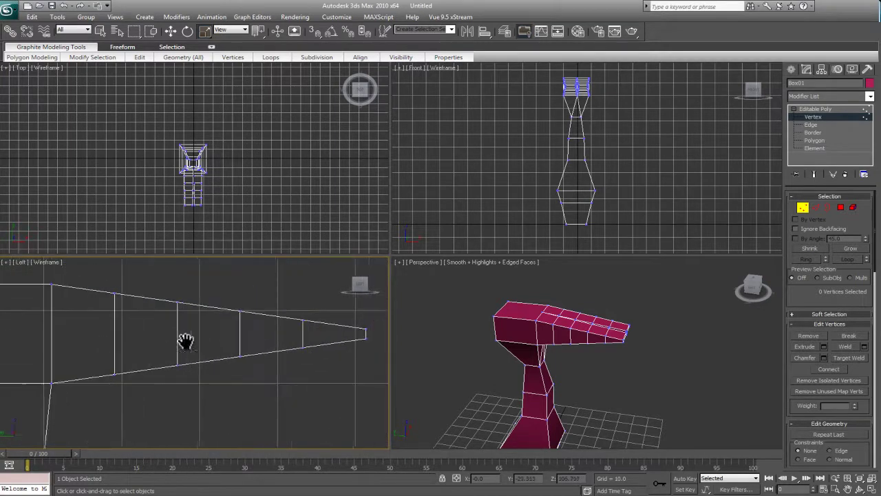
{"action": "scroll", "coordinate": [185, 341], "scroll_direction": "down", "scroll_amount": 2}
{"action": "left_click_drag", "start_coordinate": [187, 328], "coordinate": [346, 379]}
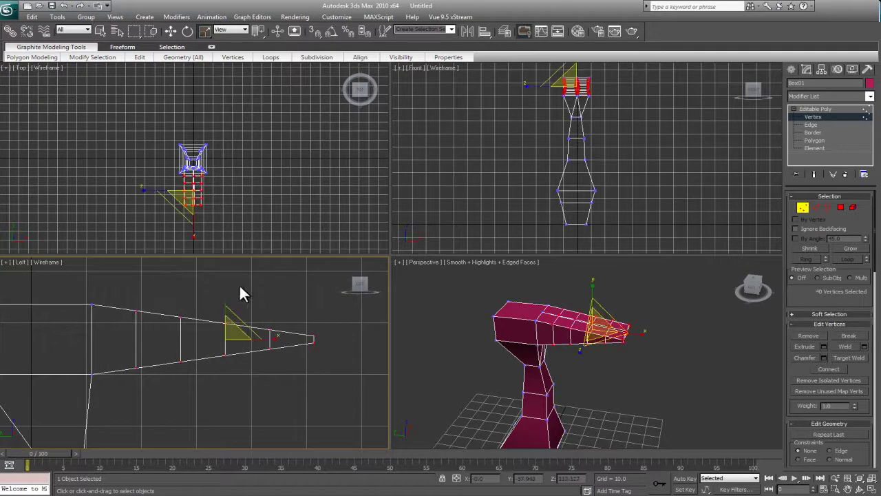
{"action": "key", "text": "w"}
{"action": "middle_click_drag", "start_coordinate": [251, 337], "coordinate": [254, 315]}
{"action": "left_click_drag", "start_coordinate": [239, 302], "coordinate": [238, 313]}
- Select the arm's vertices beyond the first inner ring and shift them further down to start a downward curve
{"action": "left_click_drag", "start_coordinate": [163, 285], "coordinate": [341, 367]}
{"action": "middle_click_drag", "start_coordinate": [278, 350], "coordinate": [278, 323]}
{"action": "left_click_drag", "start_coordinate": [263, 286], "coordinate": [252, 311]}
{"action": "key", "text": "e"}
{"action": "key", "text": "w"}
- Select the vertex rings nearest the arm's tip and rotate them downward to bend the arm
{"action": "middle_click_drag", "start_coordinate": [254, 323], "coordinate": [246, 291]}
{"action": "left_click_drag", "start_coordinate": [201, 263], "coordinate": [319, 330]}
{"action": "key", "text": "e"}
{"action": "left_click_drag", "start_coordinate": [283, 277], "coordinate": [286, 368]}
{"action": "key", "text": "w"}
{"action": "key", "text": "e"}
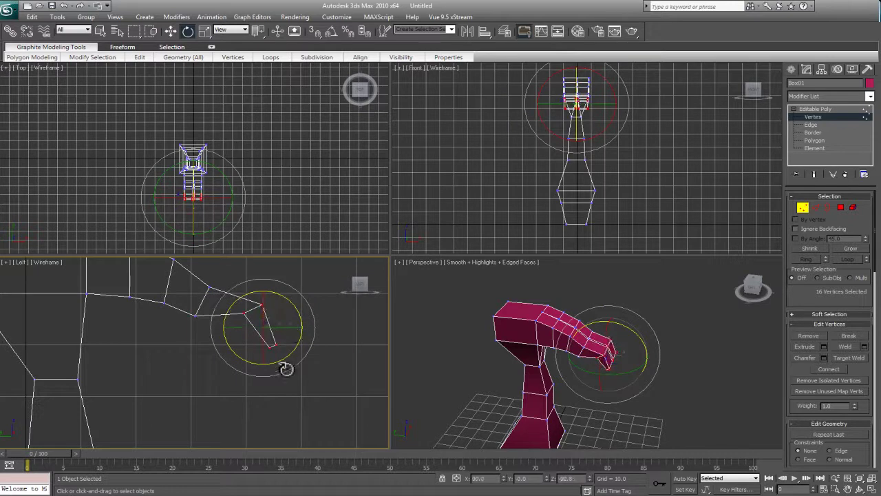
- Move the tip's vertices down and inward to shape the arm into a curled hook, and clear the selection
{"action": "key", "text": "w"}
{"action": "left_click_drag", "start_coordinate": [277, 314], "coordinate": [230, 371]}
{"action": "key", "text": "e"}
{"action": "key", "text": "w"}
{"action": "left_click", "coordinate": [442, 340]}
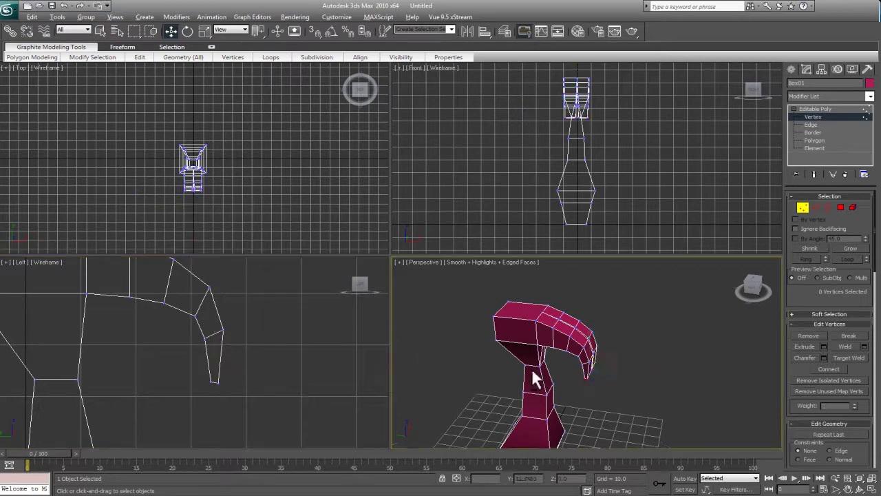
- Select the outer vertices of the prong on the positive X side in the Top view and activate Scale
{"action": "middle_click_drag", "start_coordinate": [531, 367], "coordinate": [463, 363], "text": "alt"}
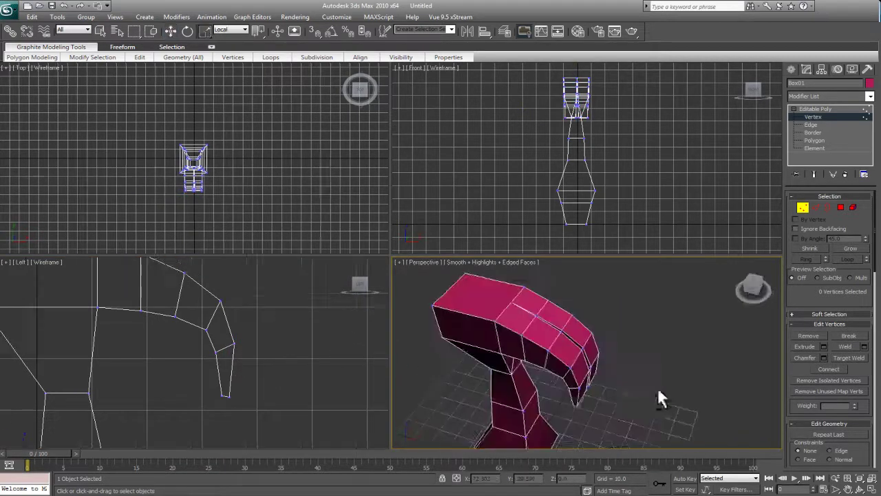
{"action": "middle_click_drag", "start_coordinate": [657, 387], "coordinate": [599, 345], "text": "alt"}
{"action": "left_click", "coordinate": [230, 193]}
{"action": "scroll", "coordinate": [240, 222], "scroll_direction": "up", "scroll_amount": 5}
{"action": "scroll", "coordinate": [250, 199], "scroll_direction": "down", "scroll_amount": 3}
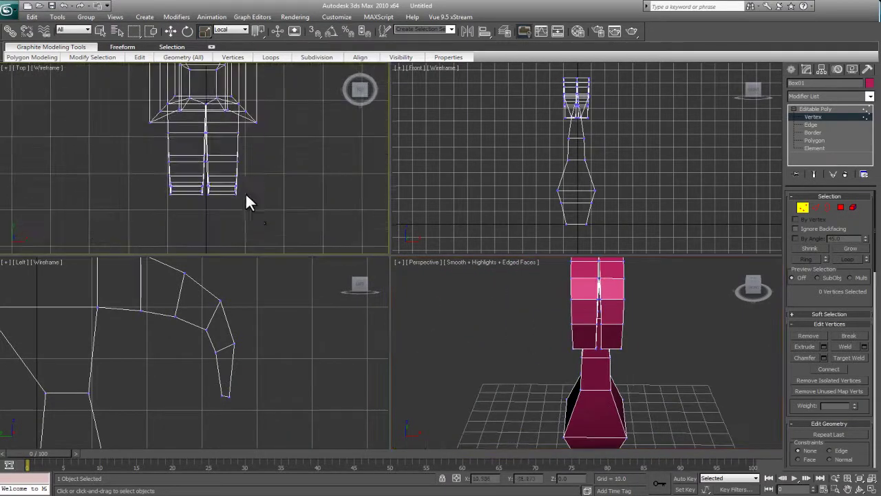
{"action": "left_click_drag", "start_coordinate": [255, 213], "coordinate": [206, 148]}
{"action": "key", "text": "r"}
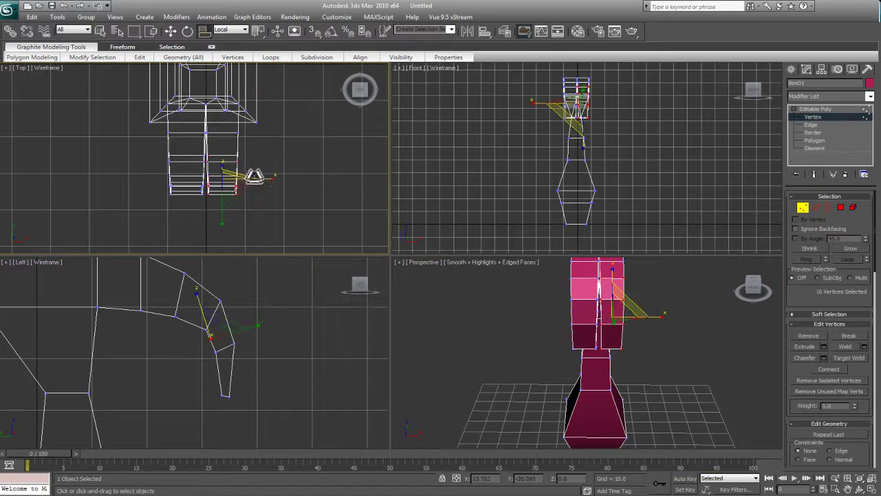
- Set the reference coordinate system to View and narrow the selected prong vertices along X to widen the gap between prongs
{"action": "left_click", "coordinate": [232, 29]}
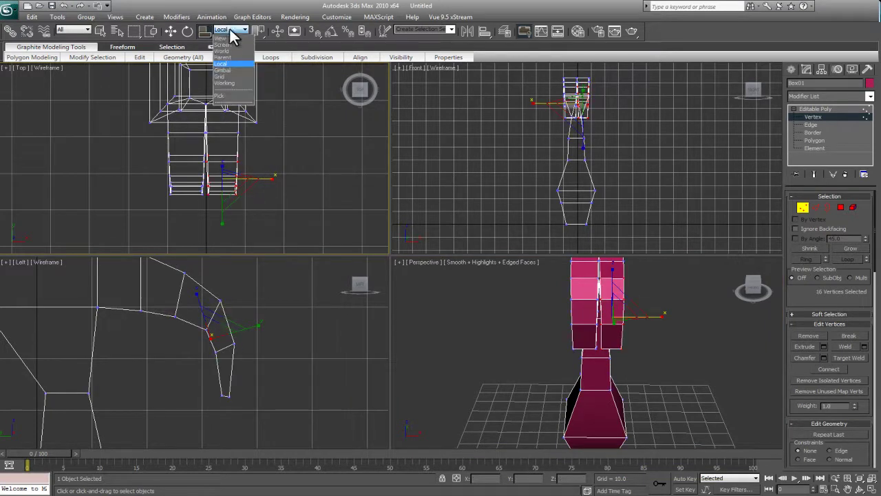
{"action": "left_click", "coordinate": [226, 39]}
{"action": "left_click_drag", "start_coordinate": [266, 179], "coordinate": [262, 181]}
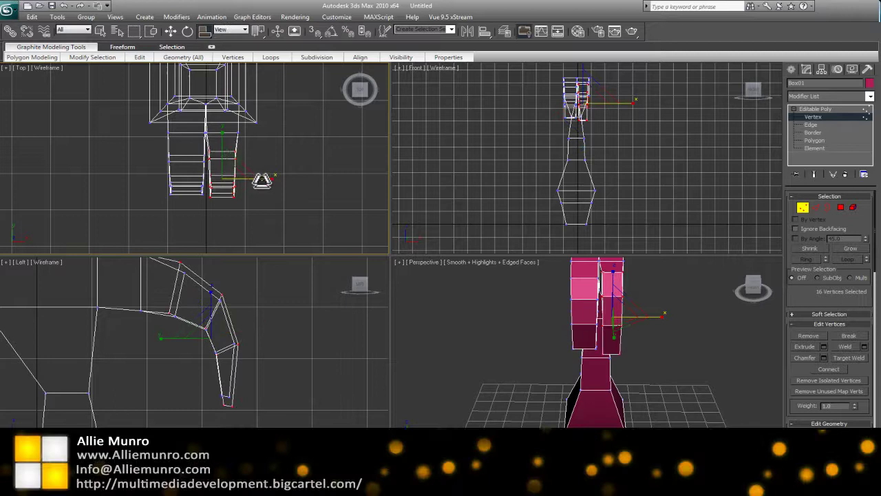
{"action": "left_click_drag", "start_coordinate": [253, 55], "coordinate": [269, 179]}
{"action": "key", "text": "w"}
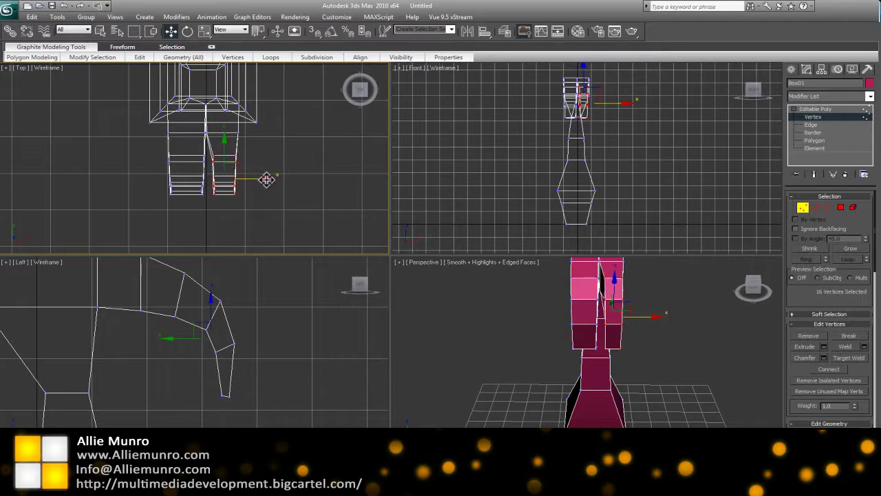